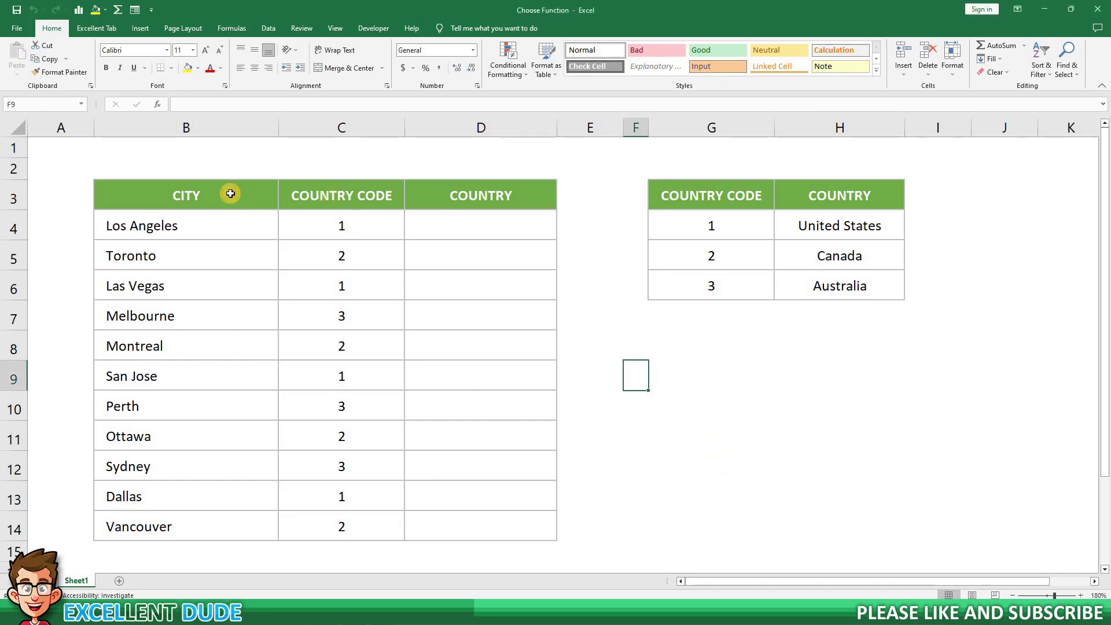
- Highlight the city, code and country columns and the side table's codes and names to review the data
left_click_drag(231, 193, 231, 493)
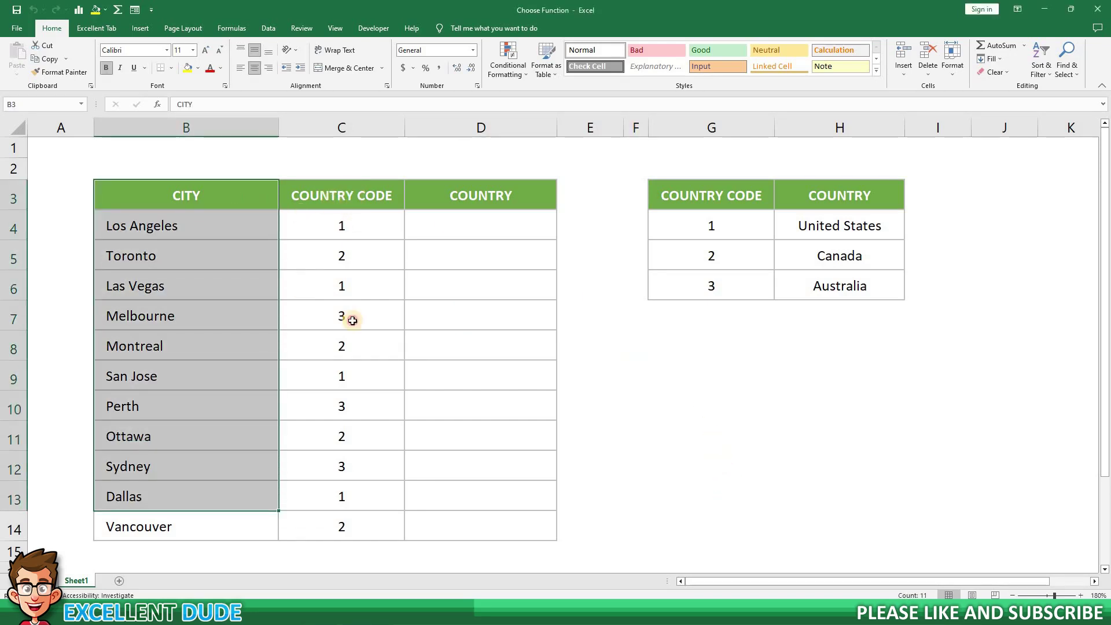
left_click_drag(341, 196, 350, 491)
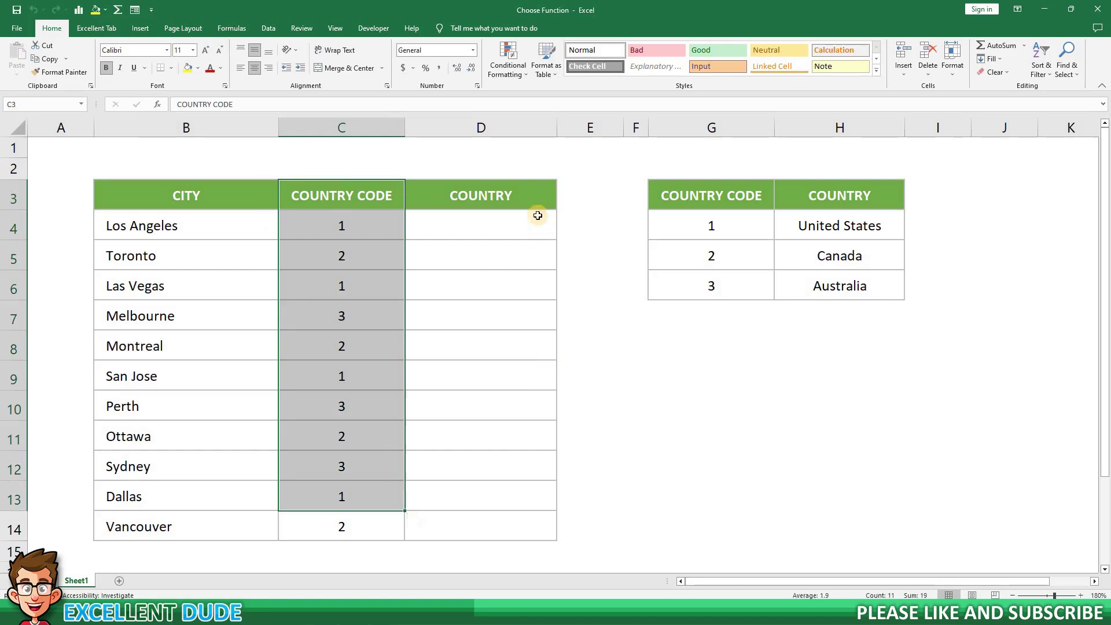
left_click_drag(524, 200, 521, 497)
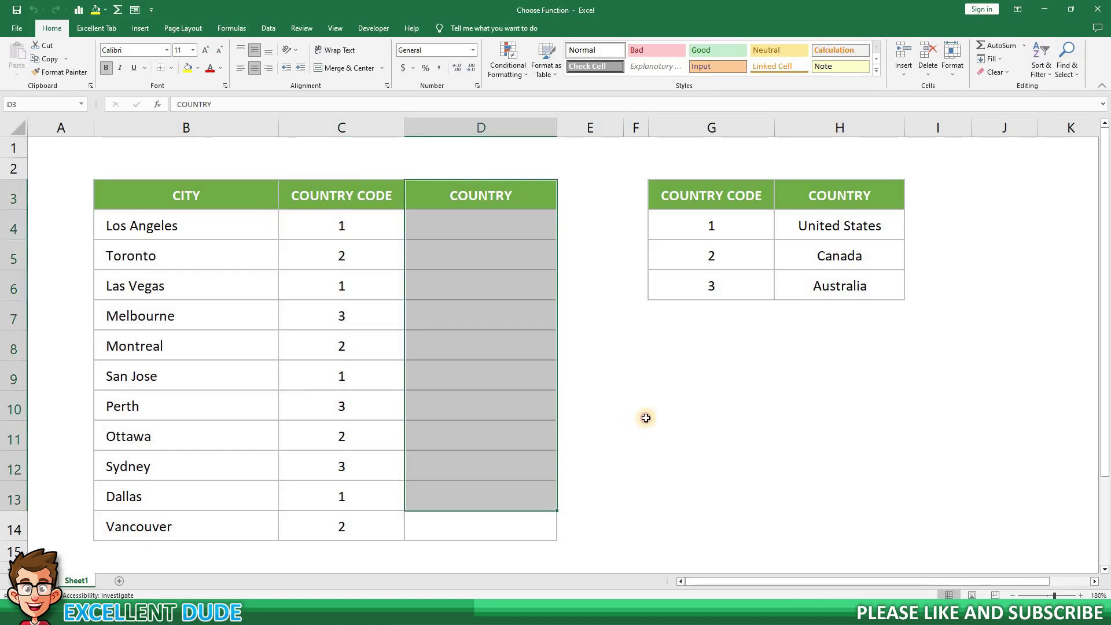
left_click(646, 418)
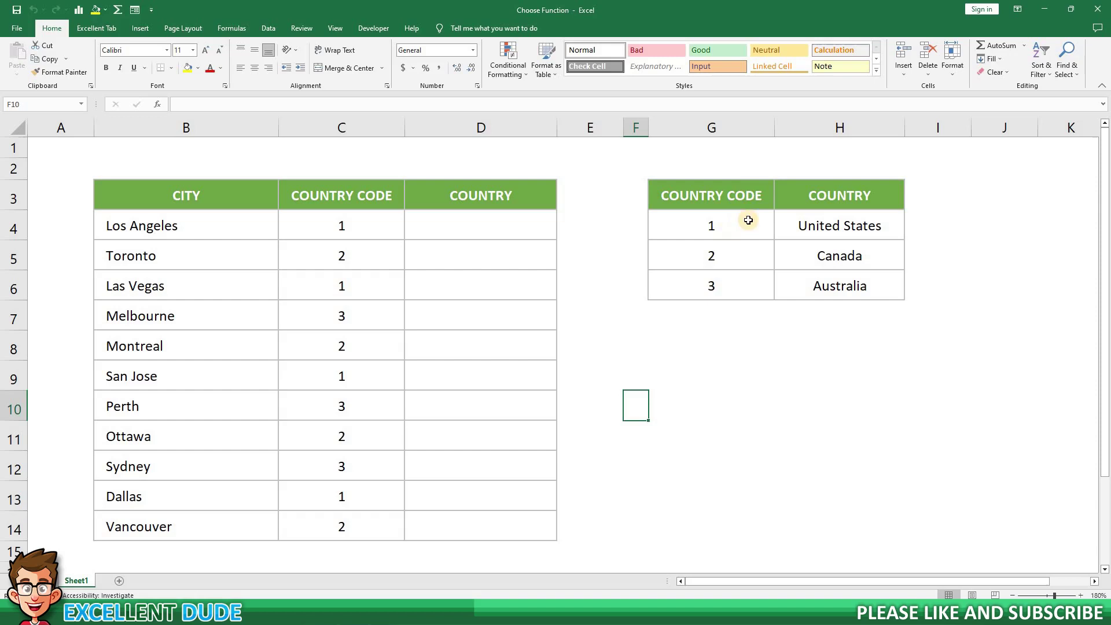
left_click_drag(745, 194, 747, 288)
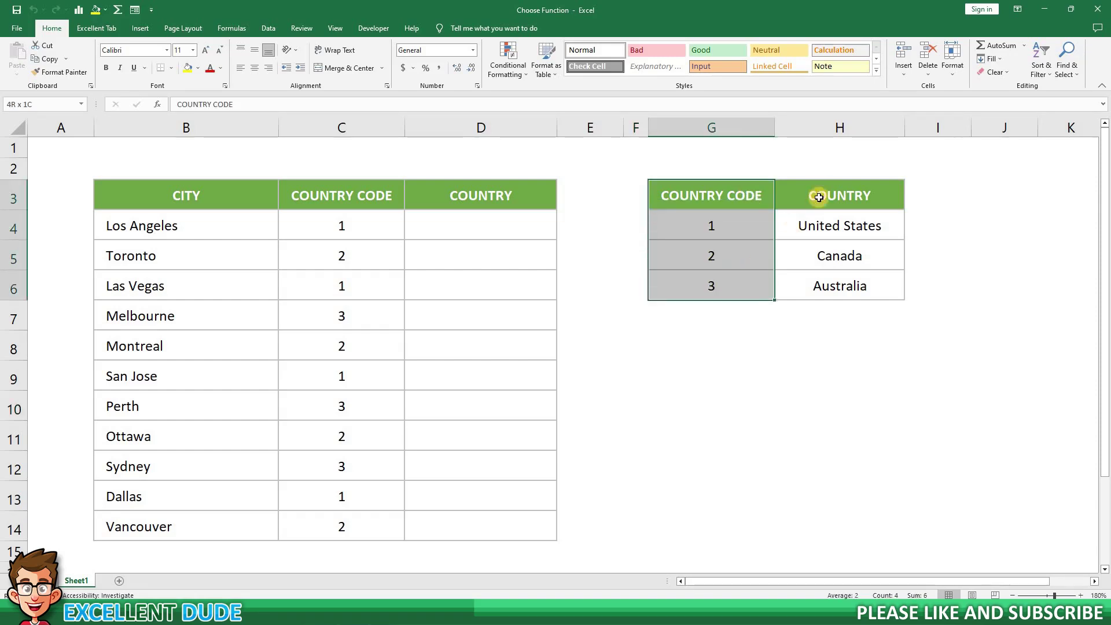
left_click_drag(819, 197, 821, 280)
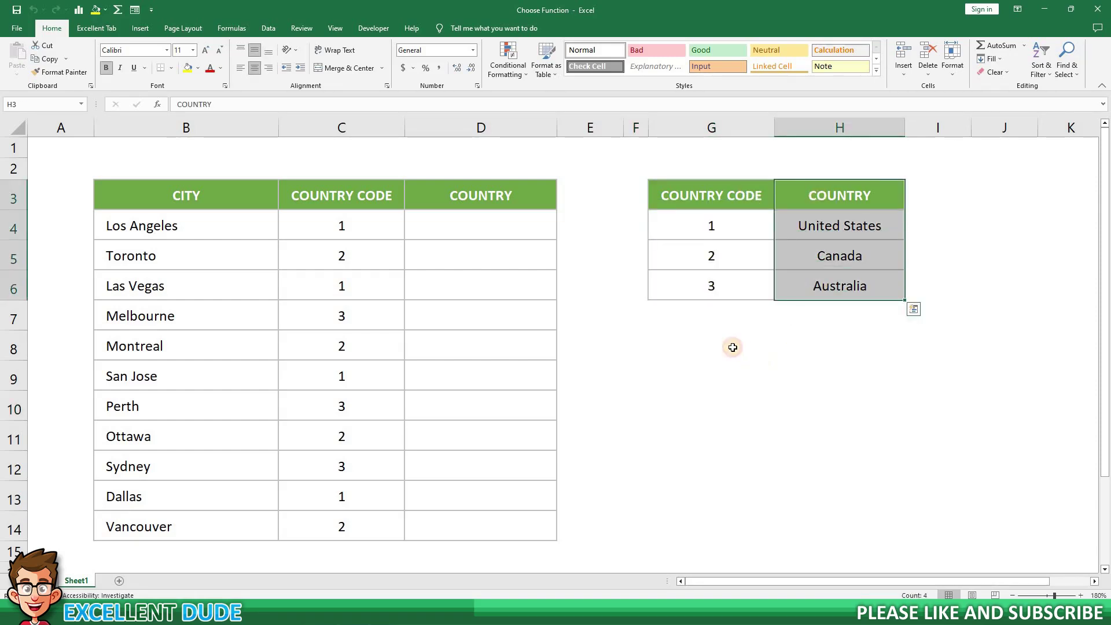
left_click(730, 369)
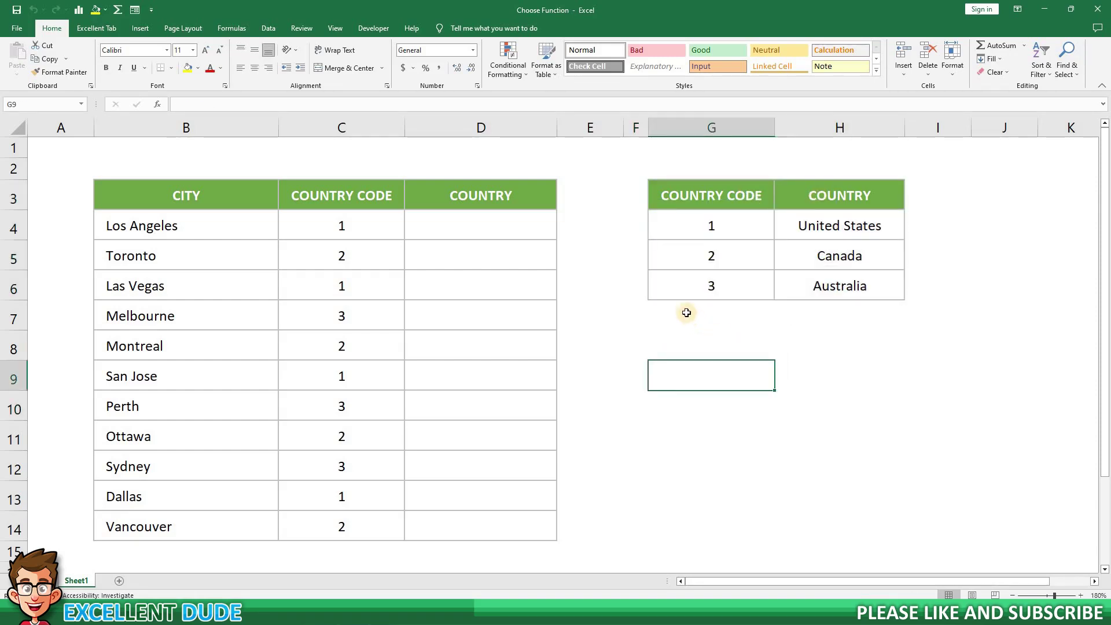
- Type a VLOOKUP in D4 using C4, absolute range $G$4:$H$6 and column 2
left_click(478, 226)
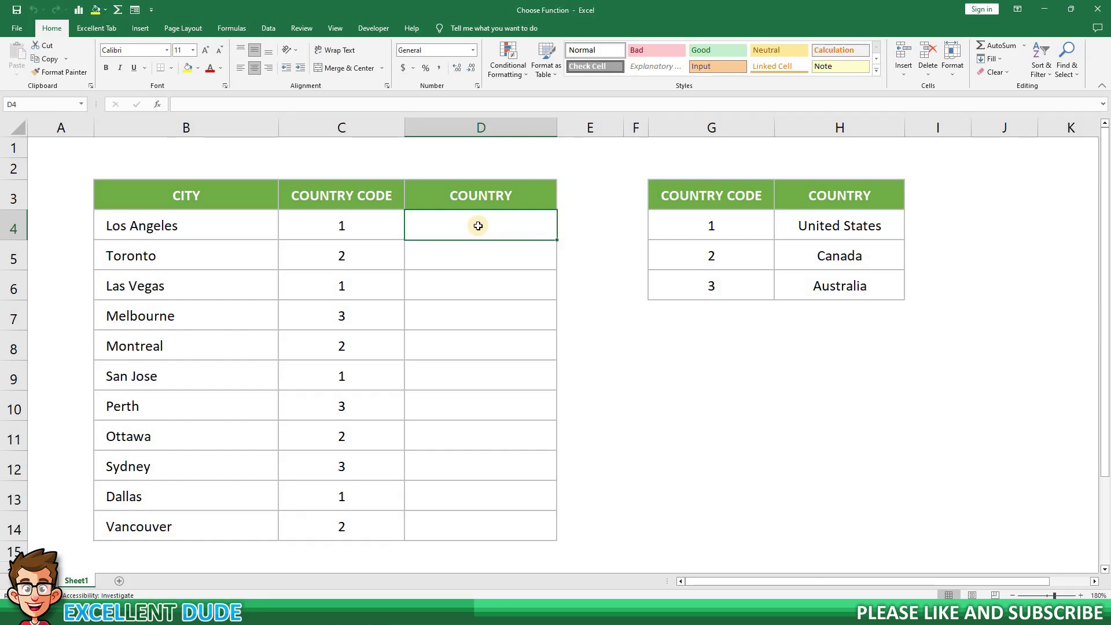
type("=")
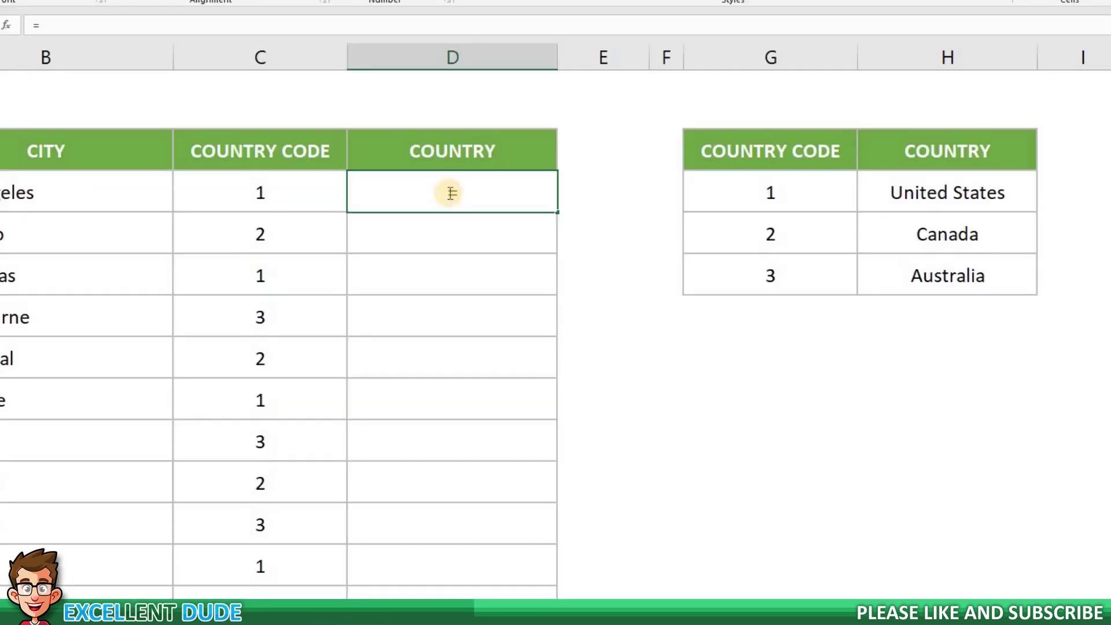
type("VLOOKUP(")
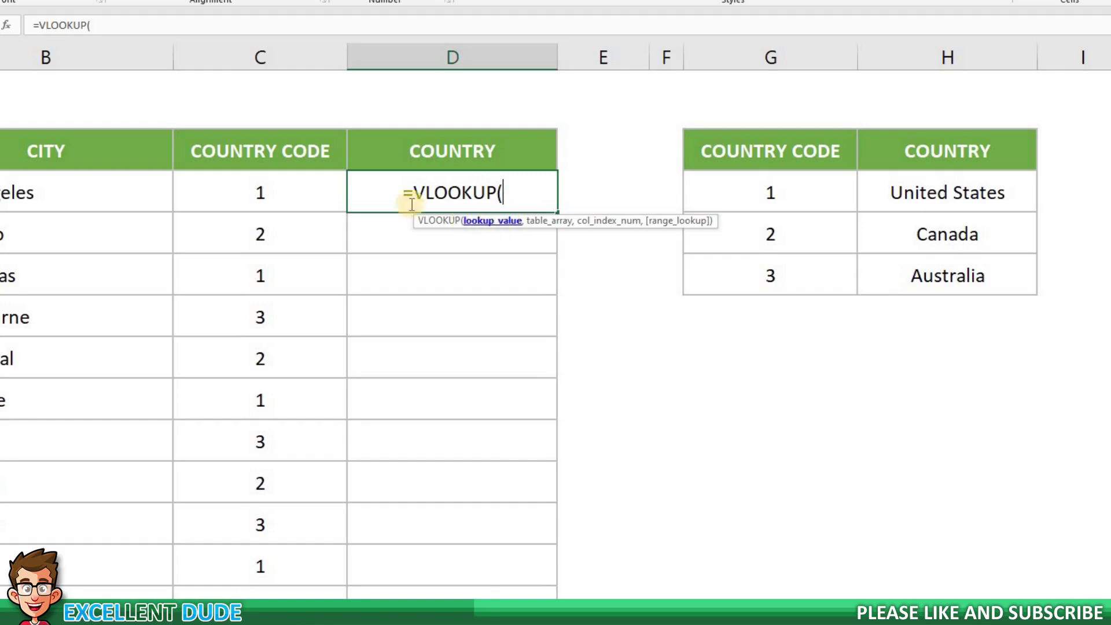
left_click(317, 193)
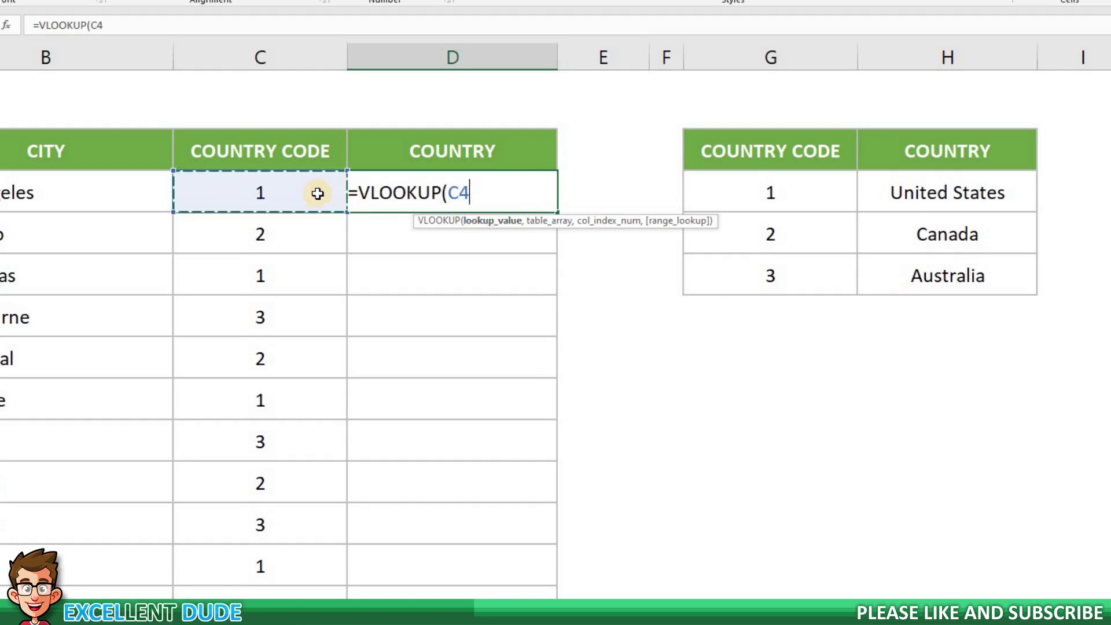
type(",")
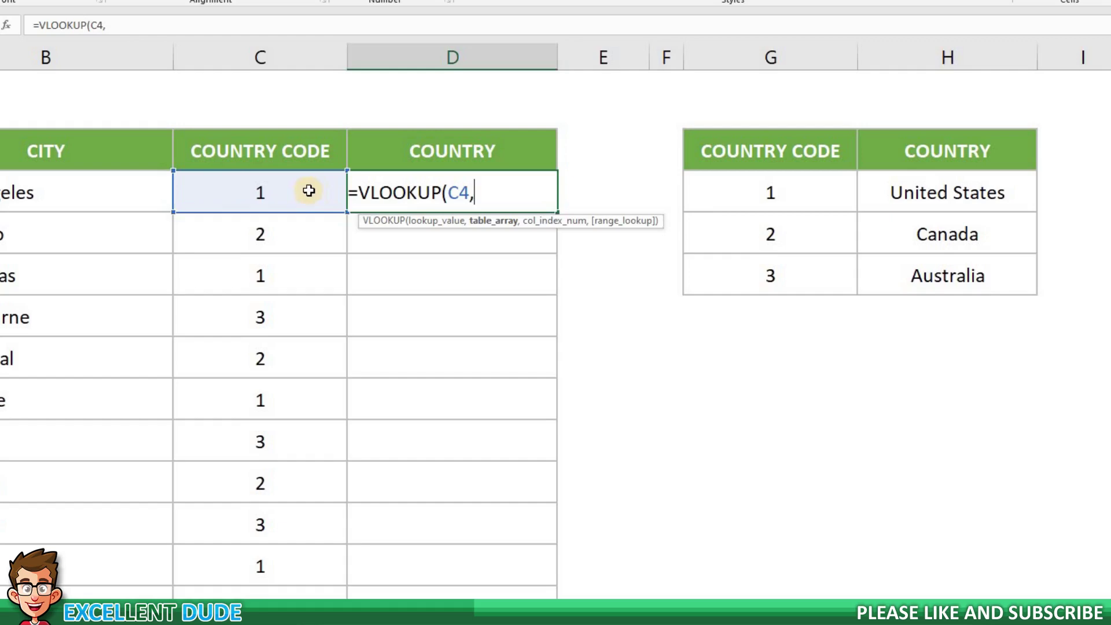
left_click_drag(792, 194, 888, 263)
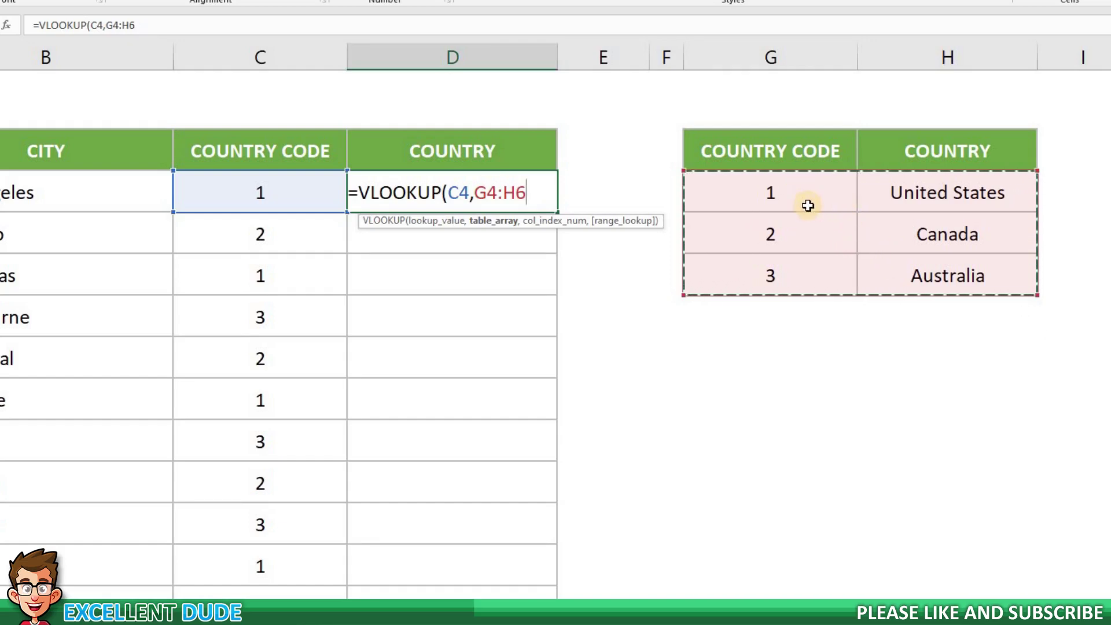
key("F4")
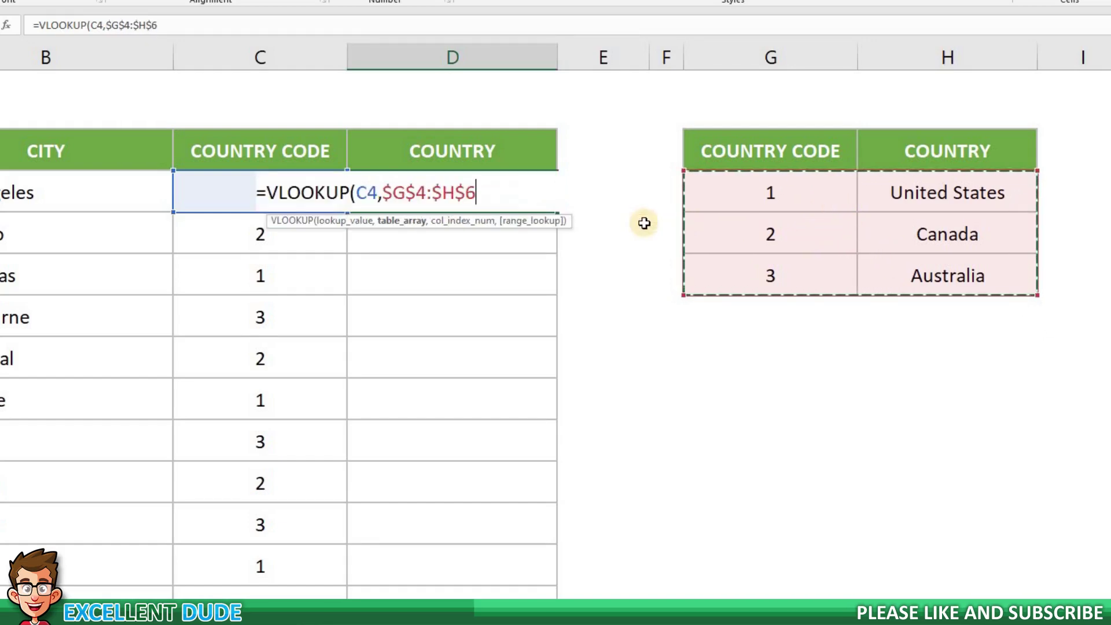
type(",")
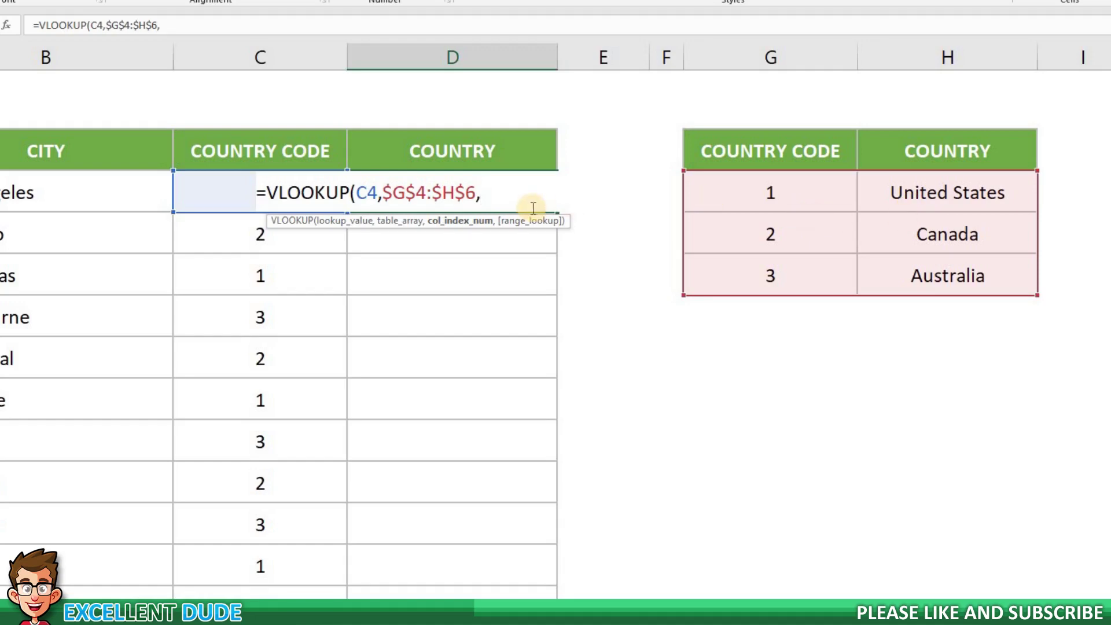
type("2,")
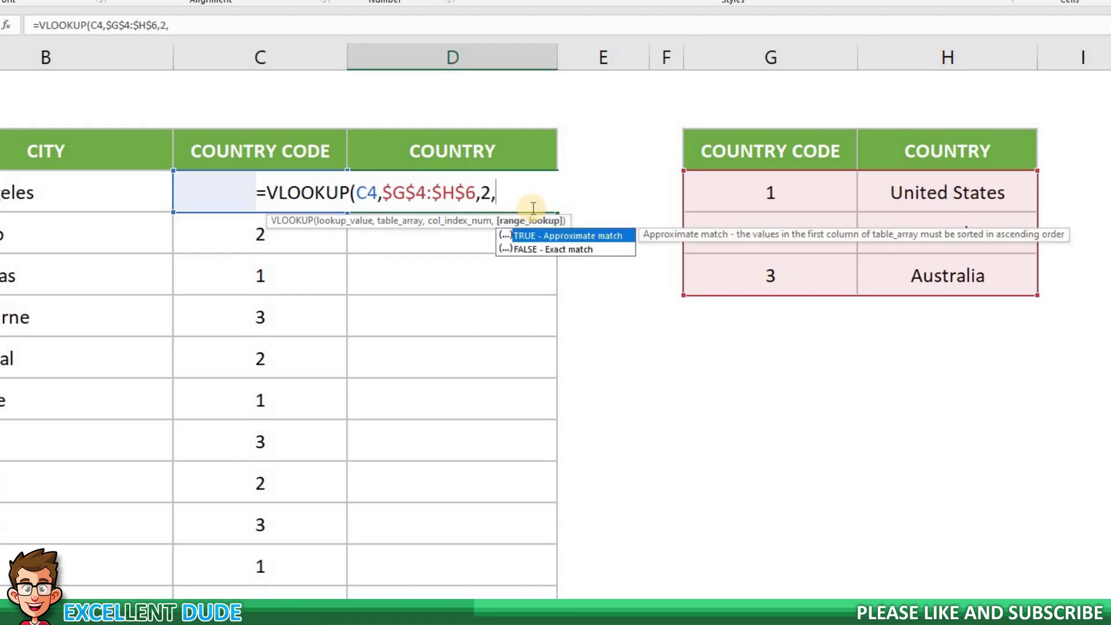
type("FALSH")
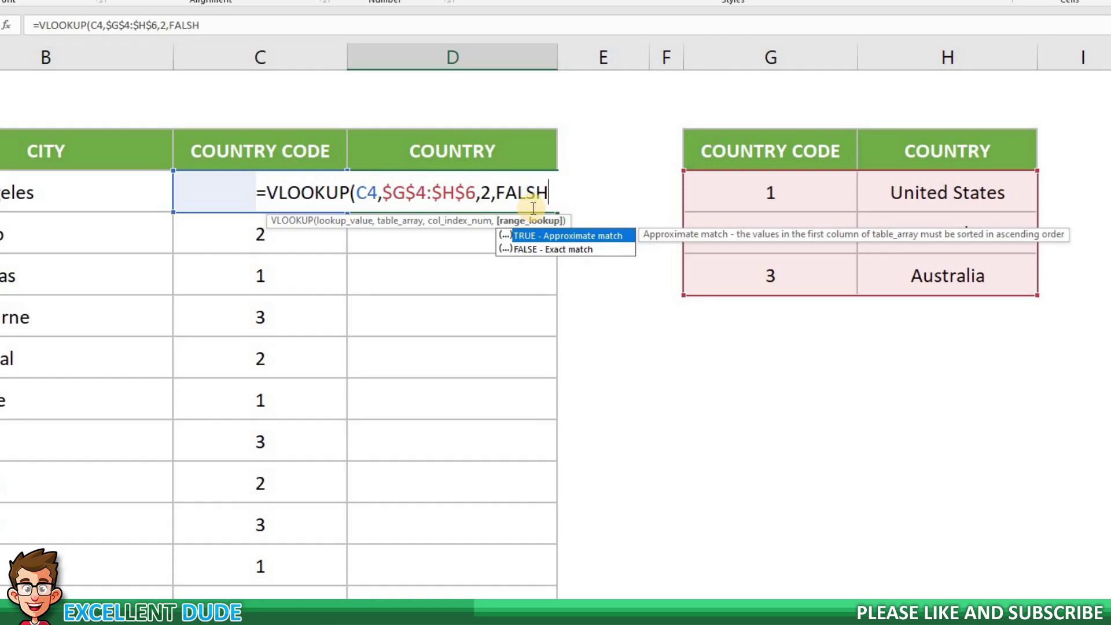
key("BackSpace")
type("E)")
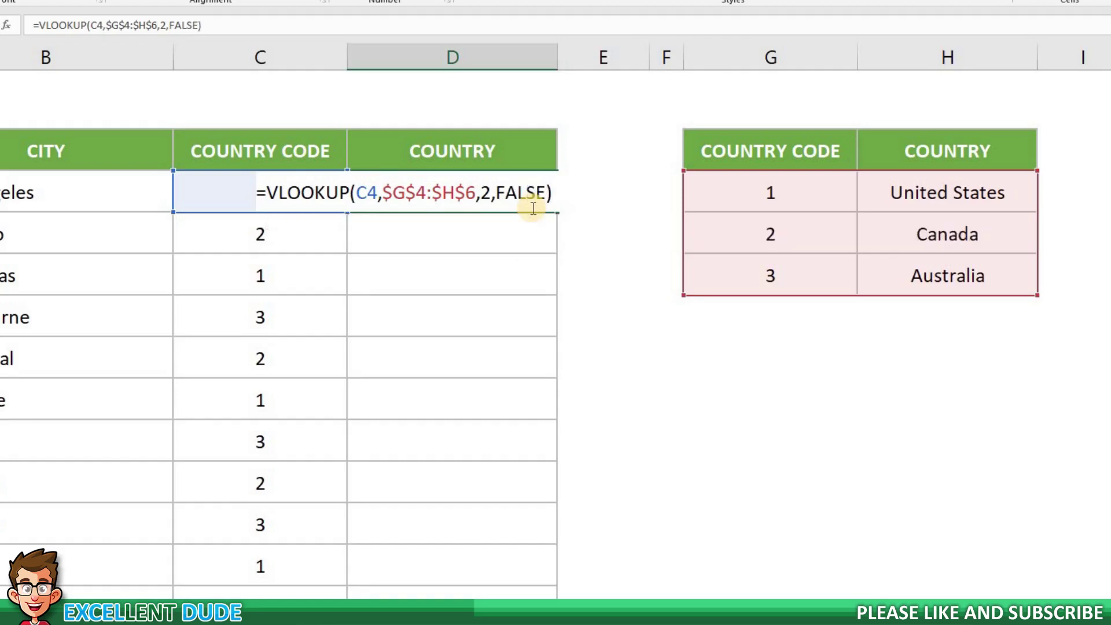
- Commit the VLOOKUP in D4 and fill it down the COUNTRY column to D14
key("Return")
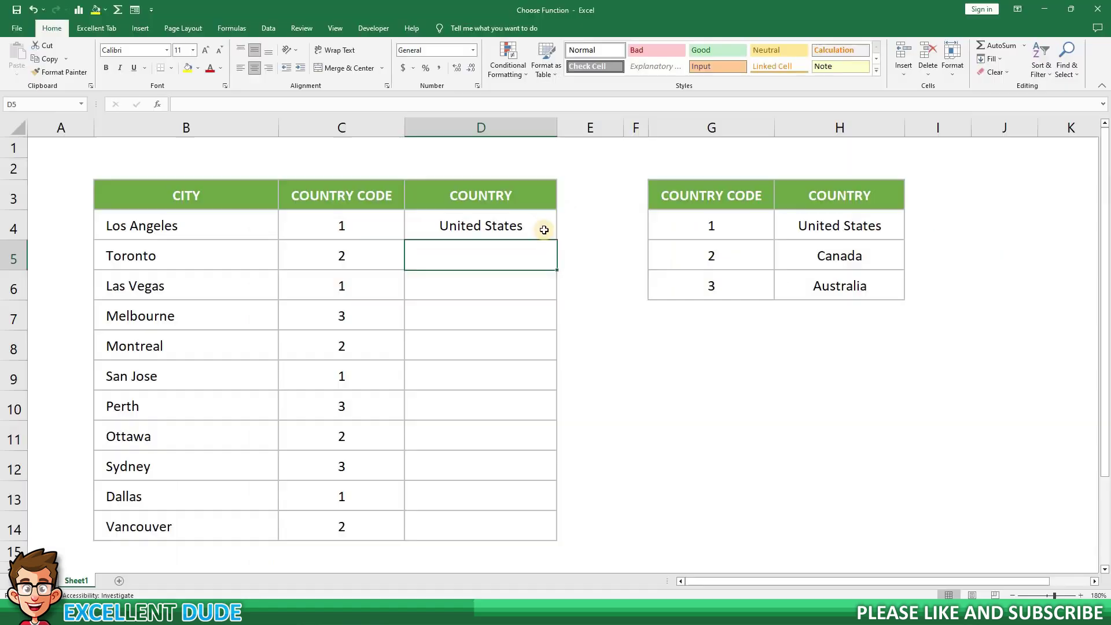
key("Up")
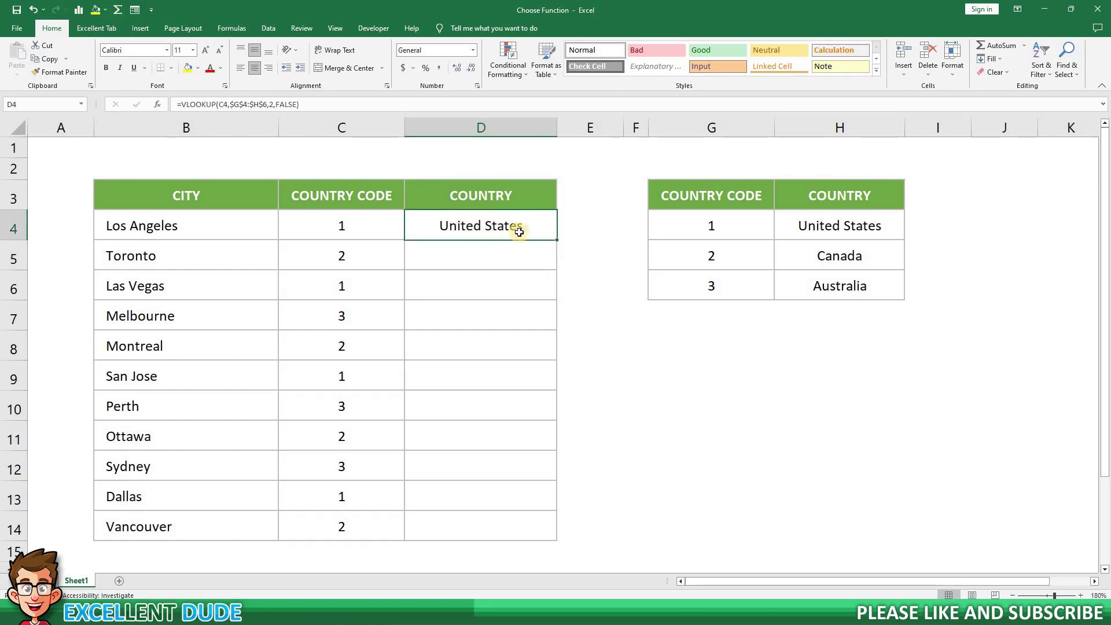
double_click(554, 237)
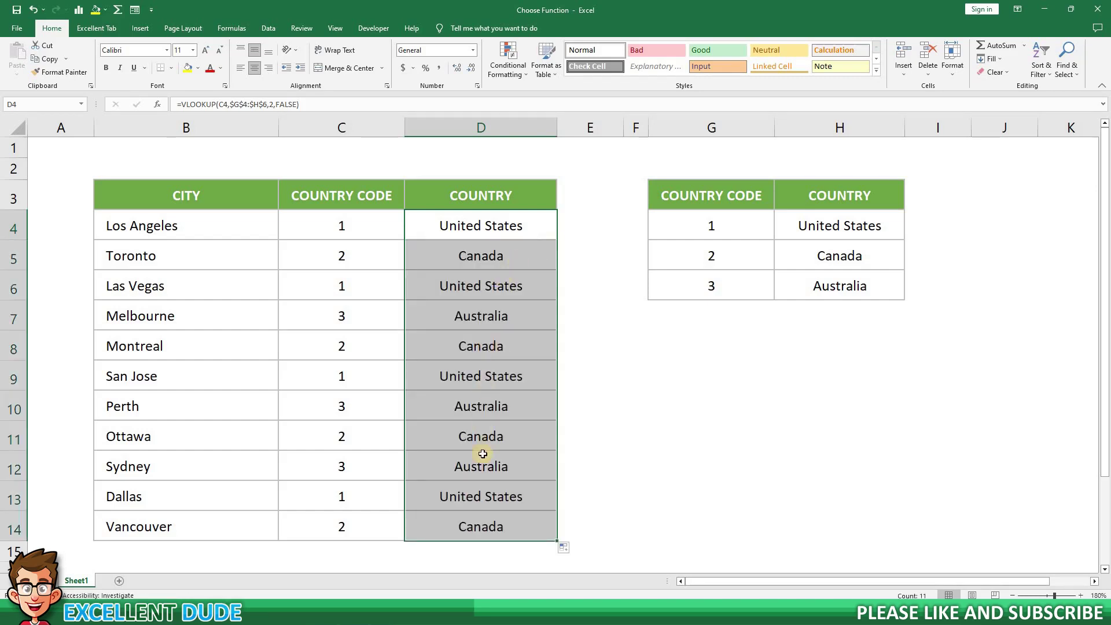
- Check several filled country cells' formulas and select the D4:D14 results
left_click(482, 501)
left_click(482, 524)
left_click(486, 466)
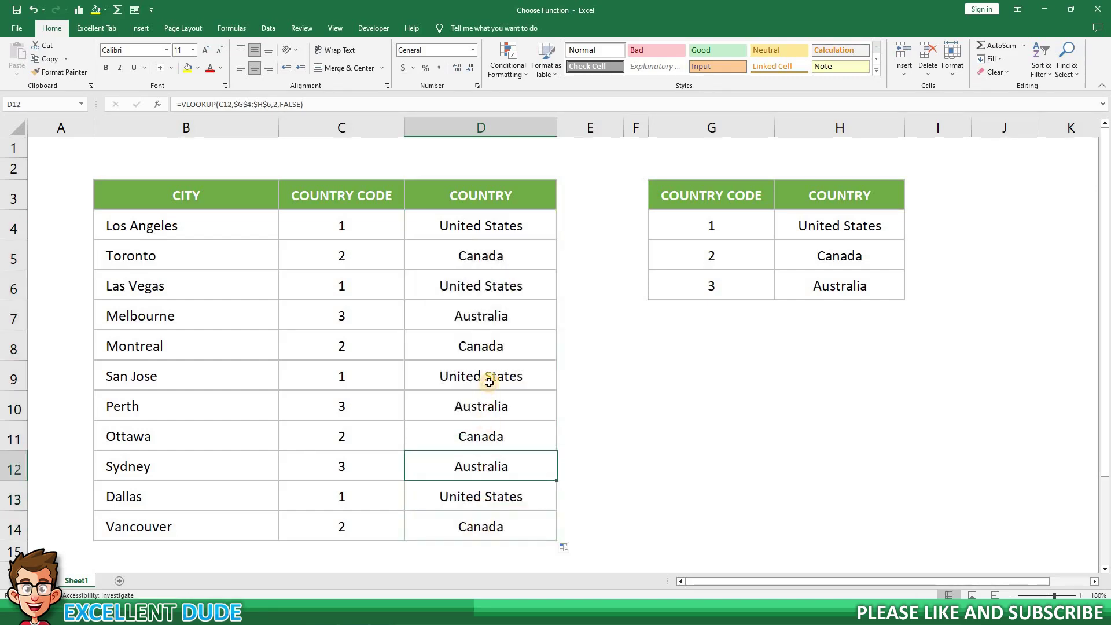
left_click(489, 376)
left_click(488, 346)
left_click(510, 315)
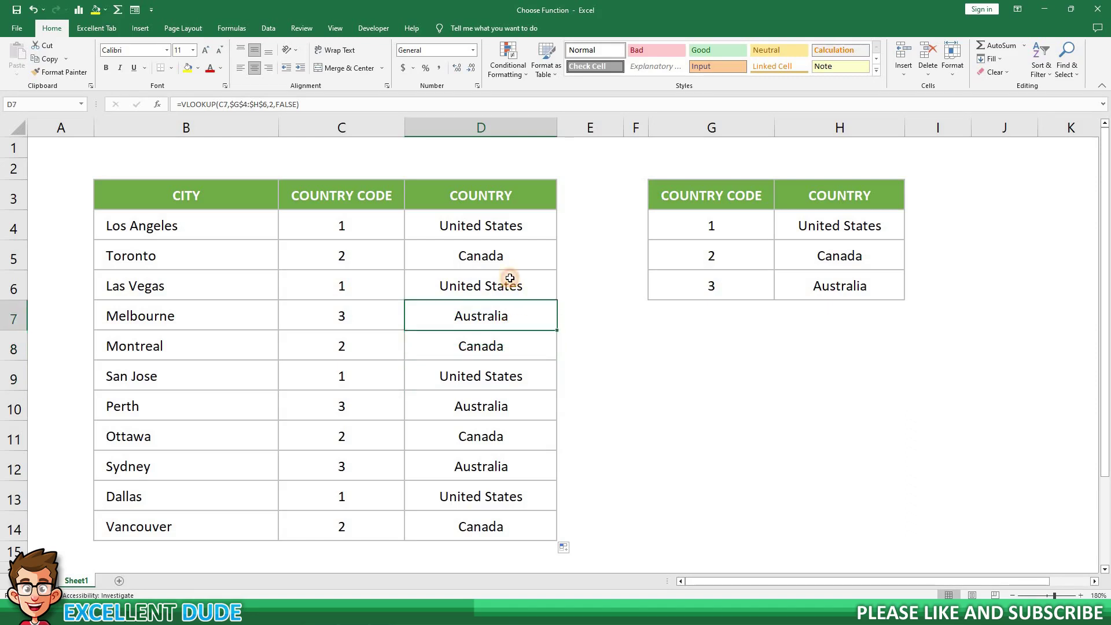
left_click(513, 284)
left_click_drag(504, 223, 499, 522)
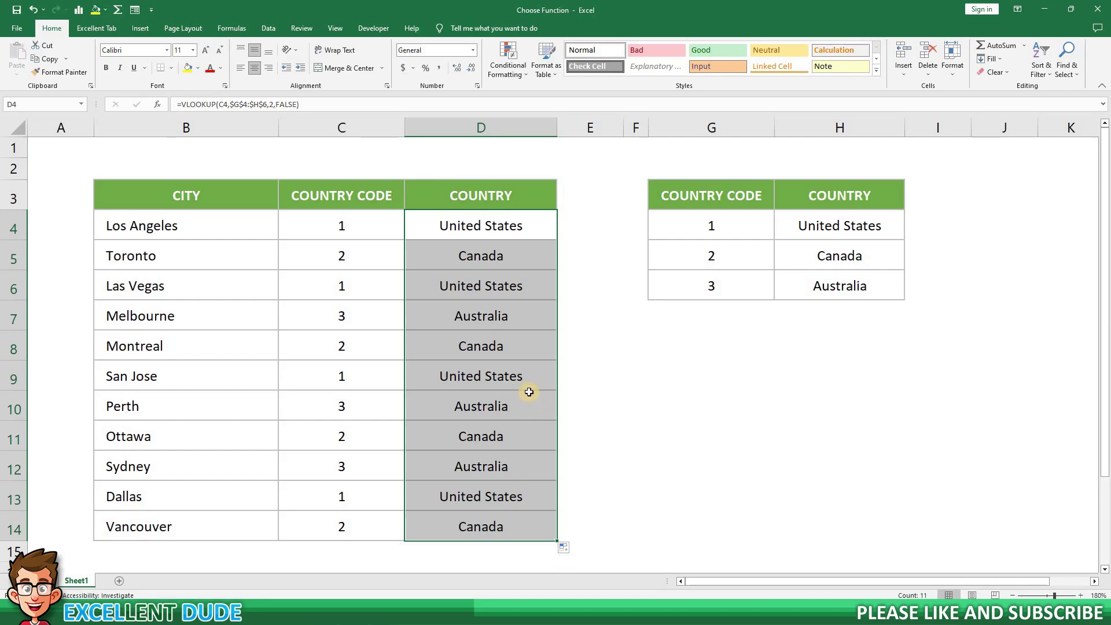
- Clear the VLOOKUP results and enter =CHOOSE(C4,"United States","Canada","Australia") in D4
key("Delete")
left_click(521, 310)
left_click(496, 232)
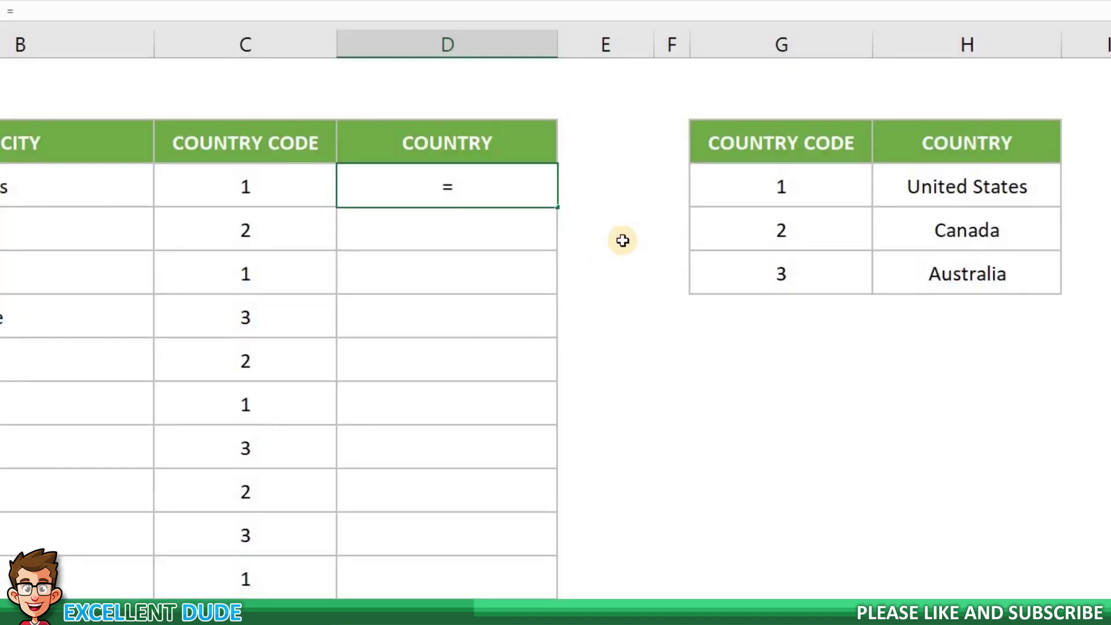
type("=CHOOSE")
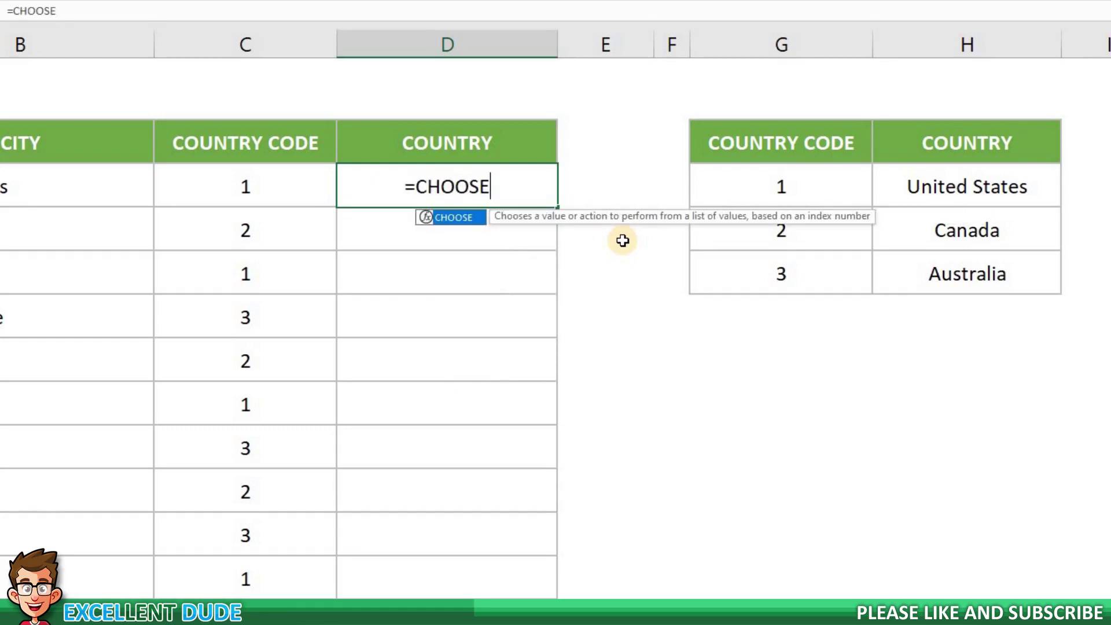
type("(")
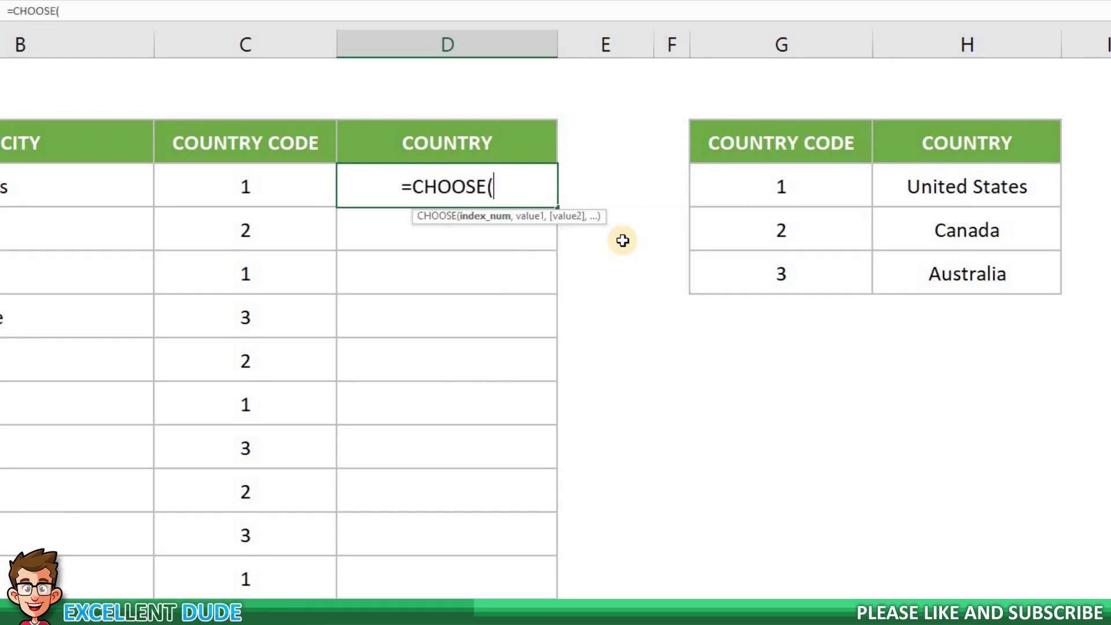
left_click(244, 186)
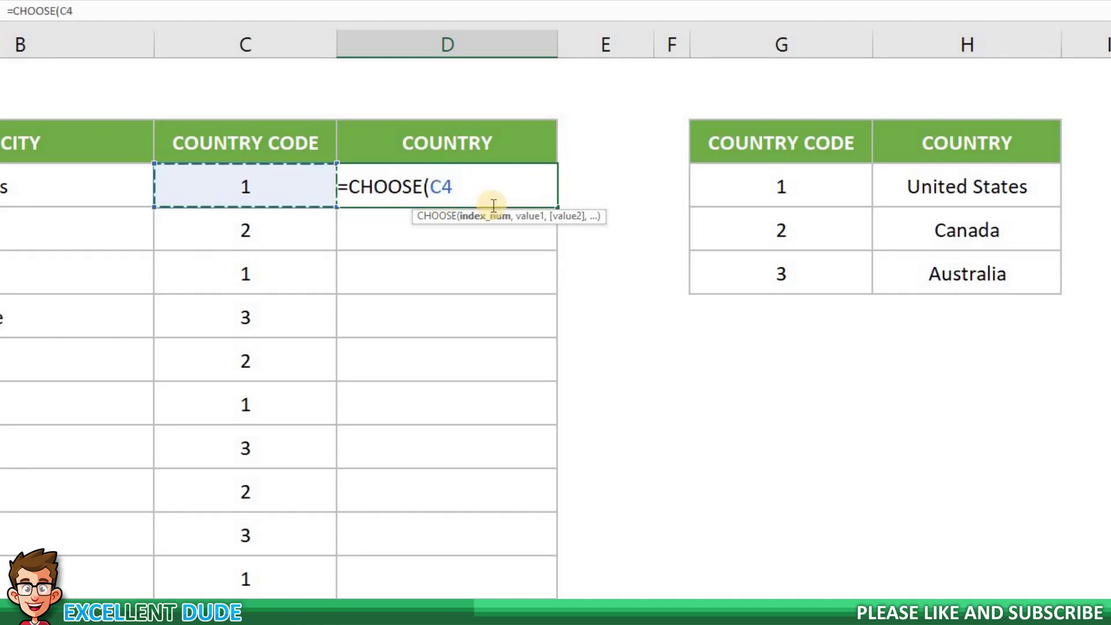
type(",")
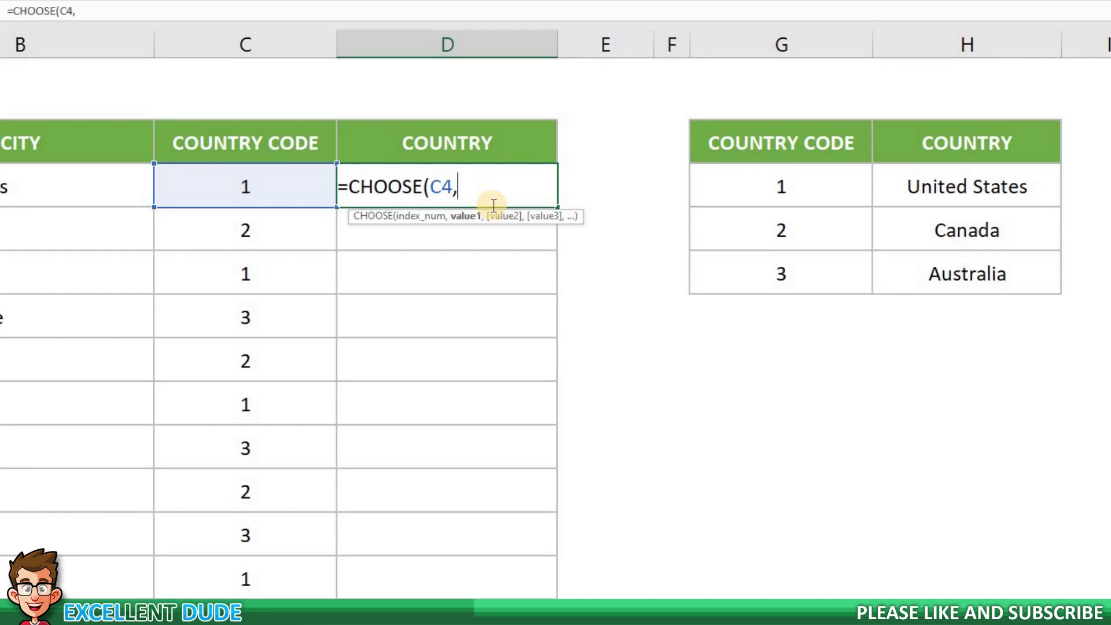
type("\"United")
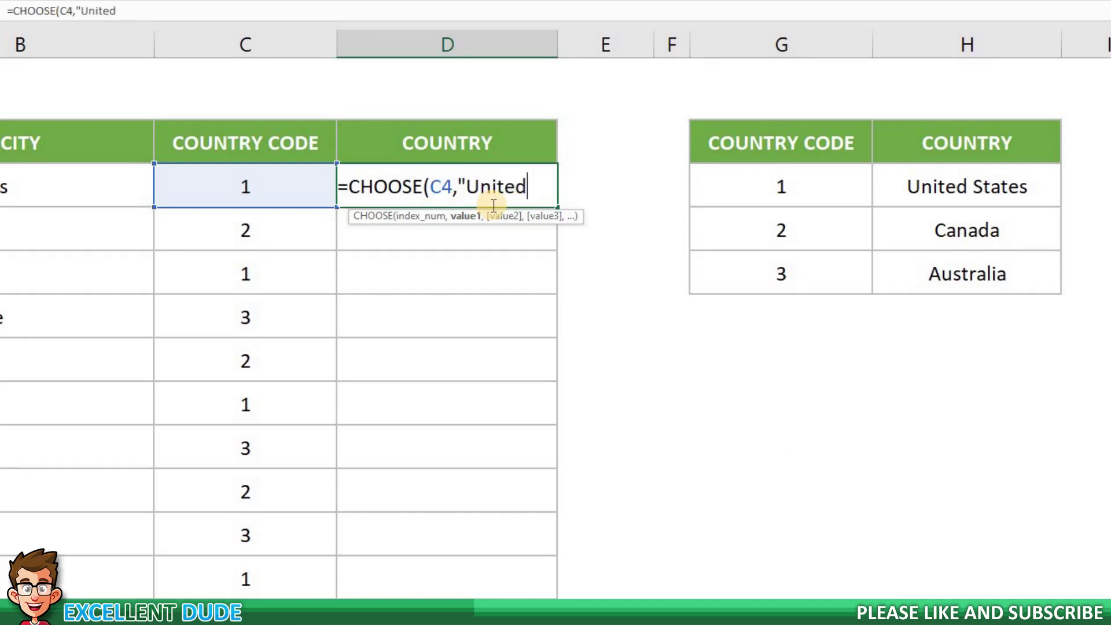
type(" State")
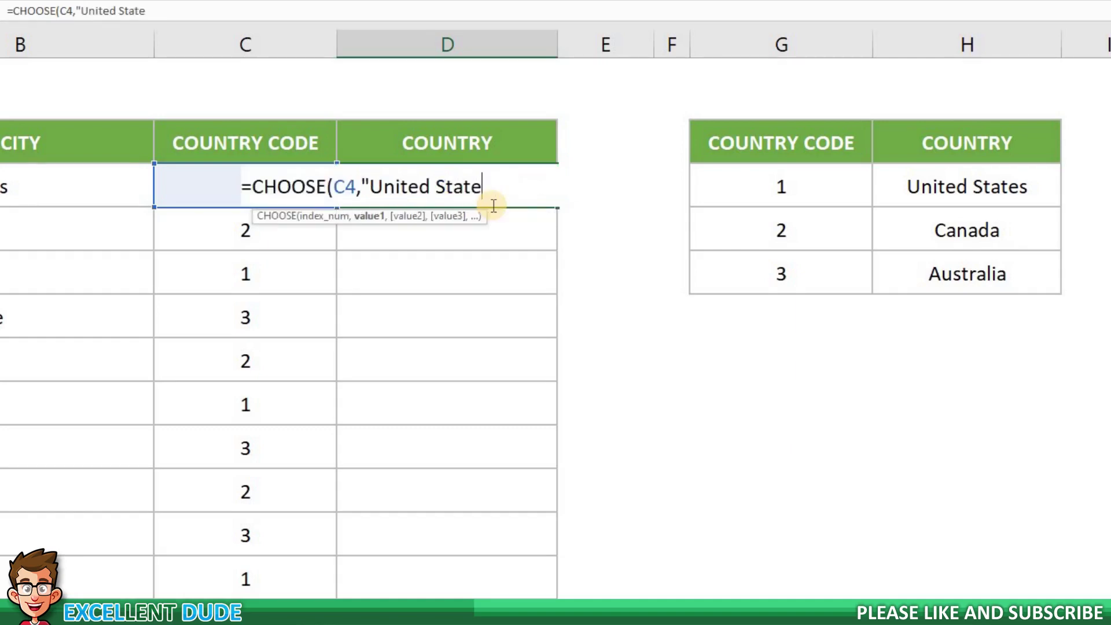
type("s\",")
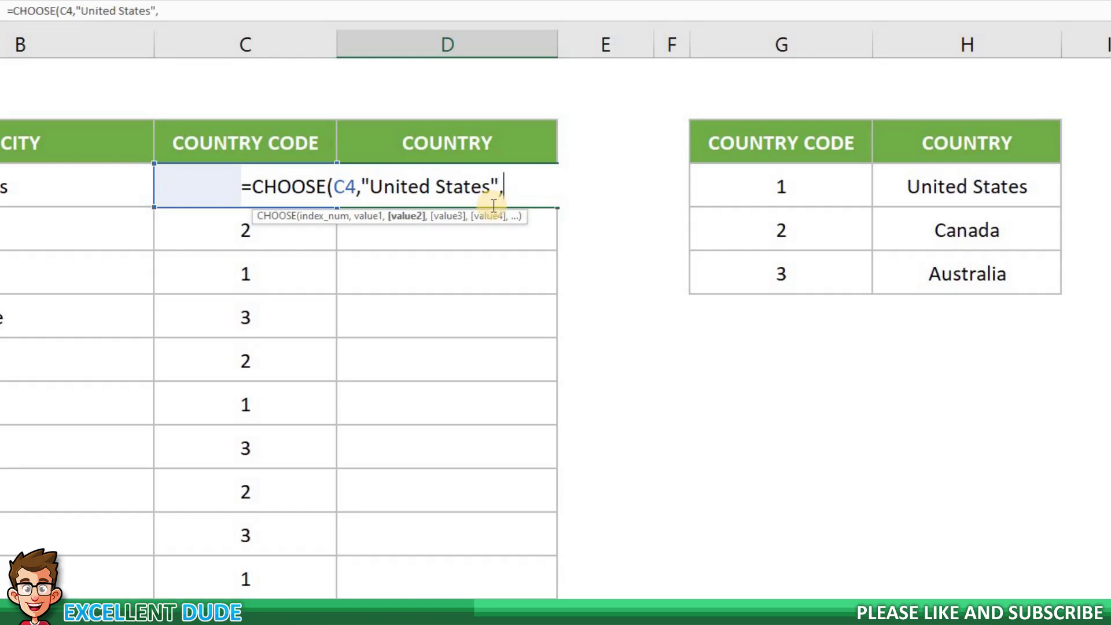
type("\"Canada")
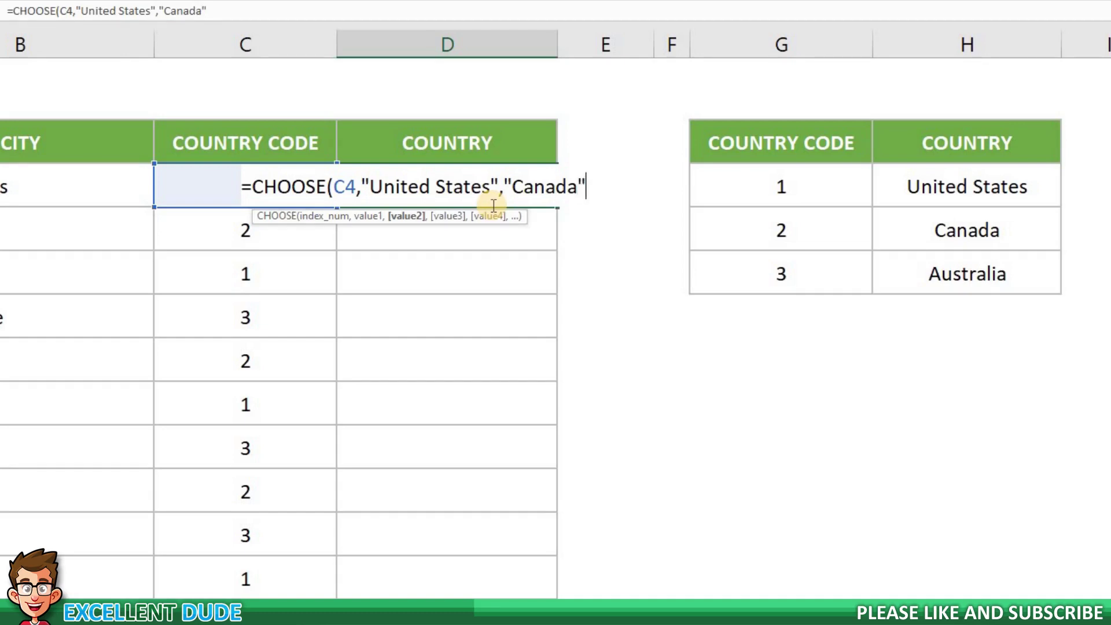
type("\",")
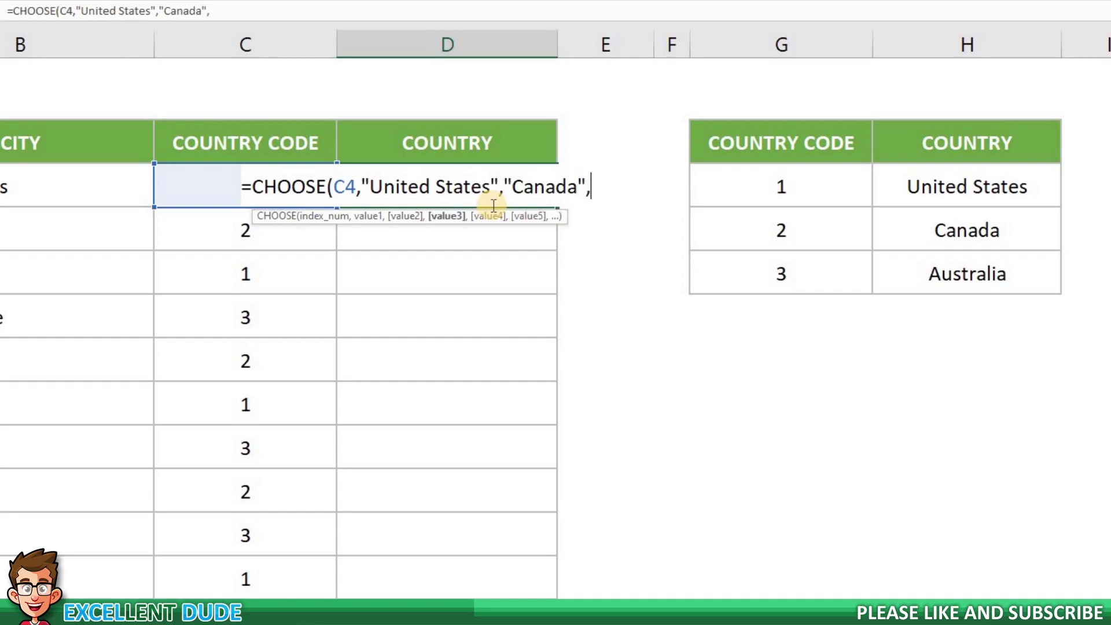
type("\"Australia")
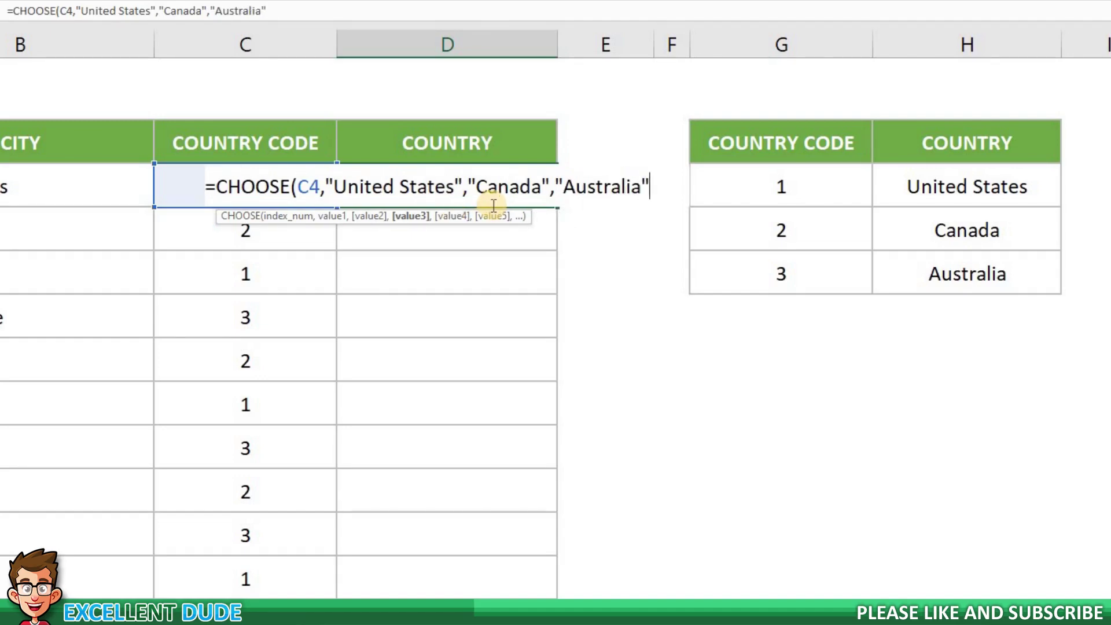
type("\")")
key("Return")
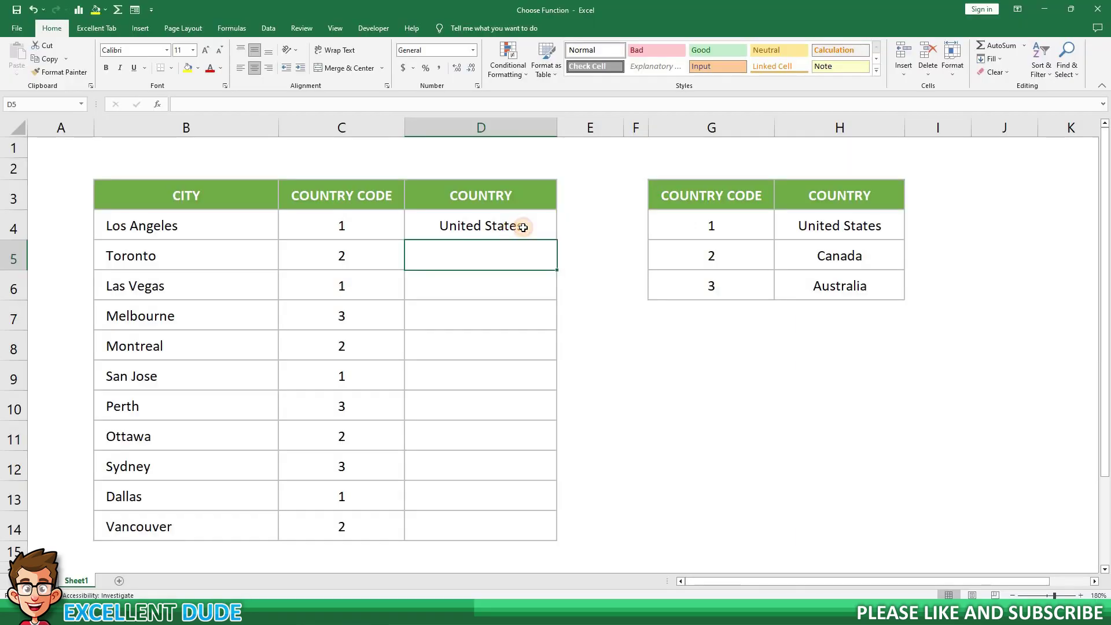
- Fill the CHOOSE formula from D4 down to D14 and check the formulas in the filled rows
left_click(523, 228)
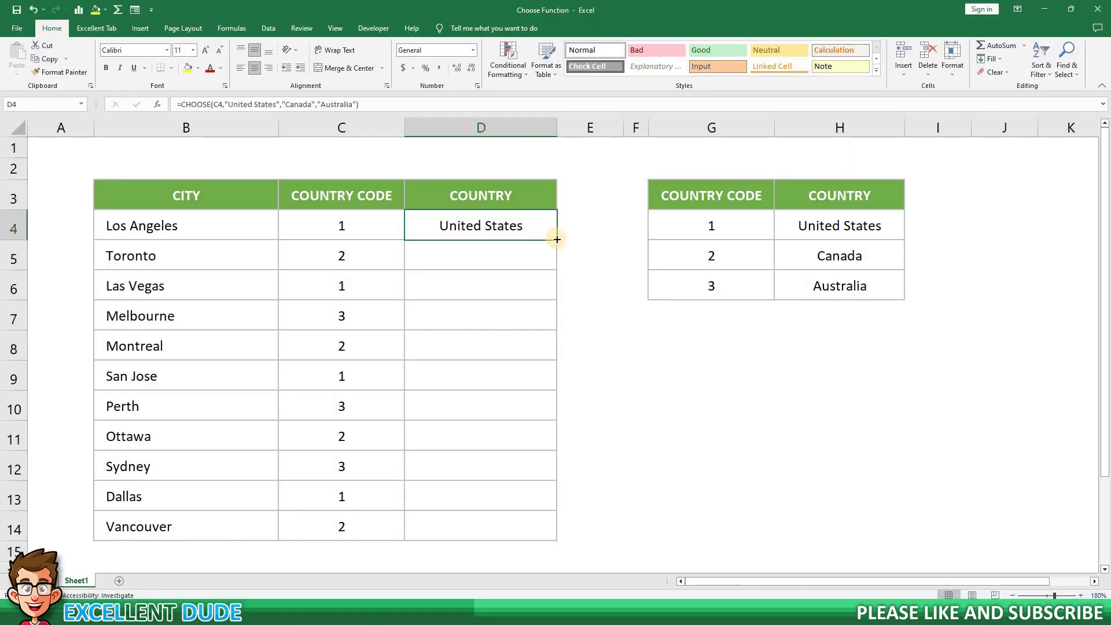
double_click(556, 239)
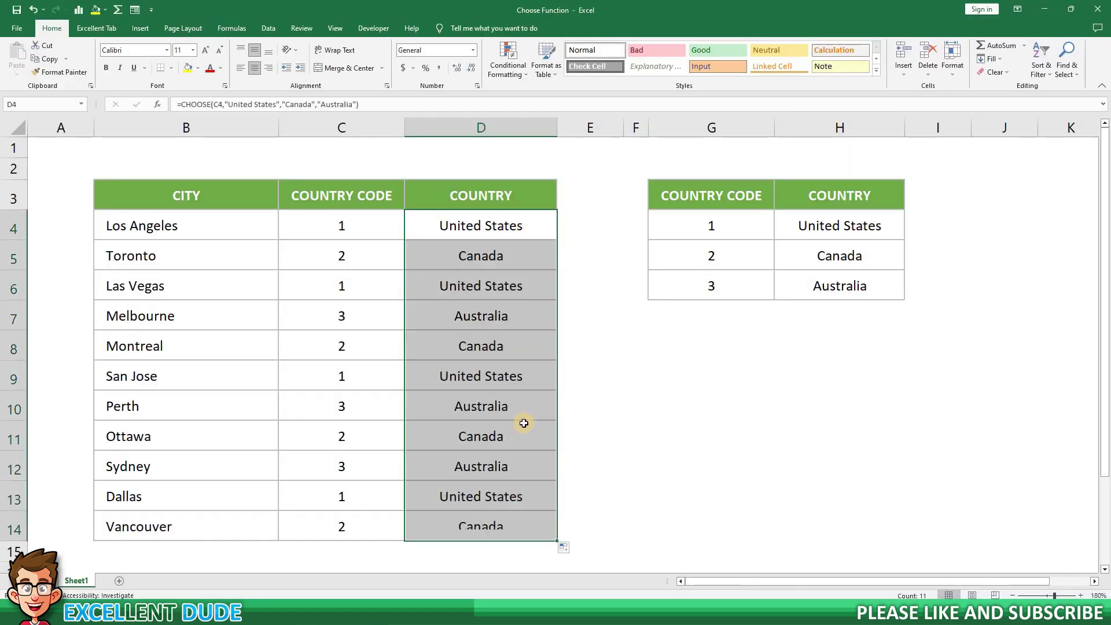
left_click(521, 431)
left_click(512, 258)
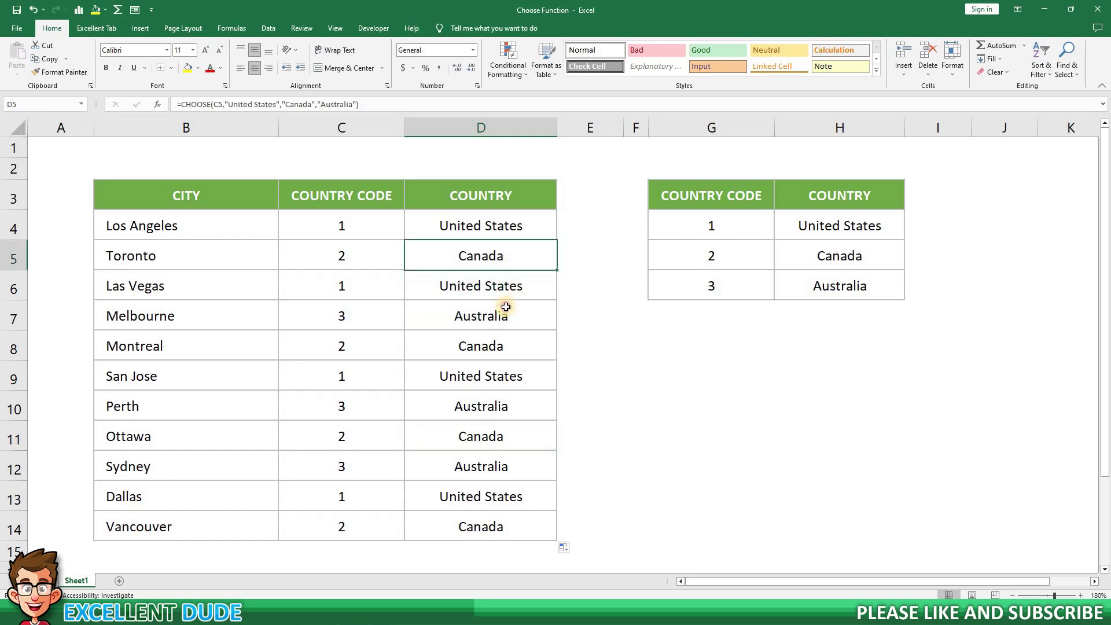
left_click(507, 310)
left_click(500, 347)
left_click(498, 378)
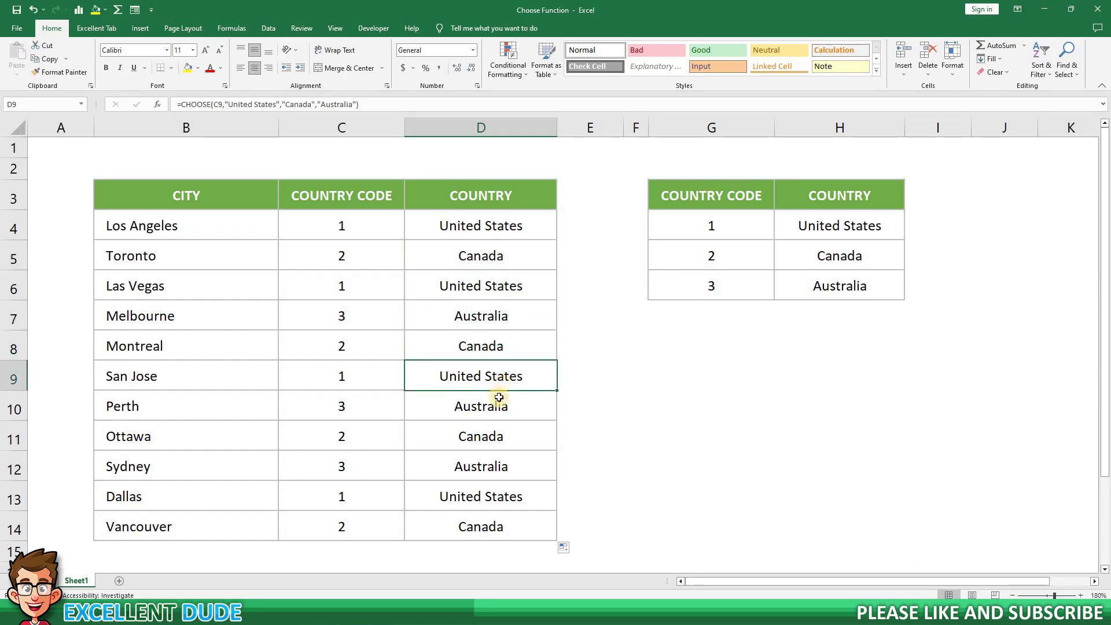
left_click(498, 415)
left_click(498, 438)
left_click(496, 463)
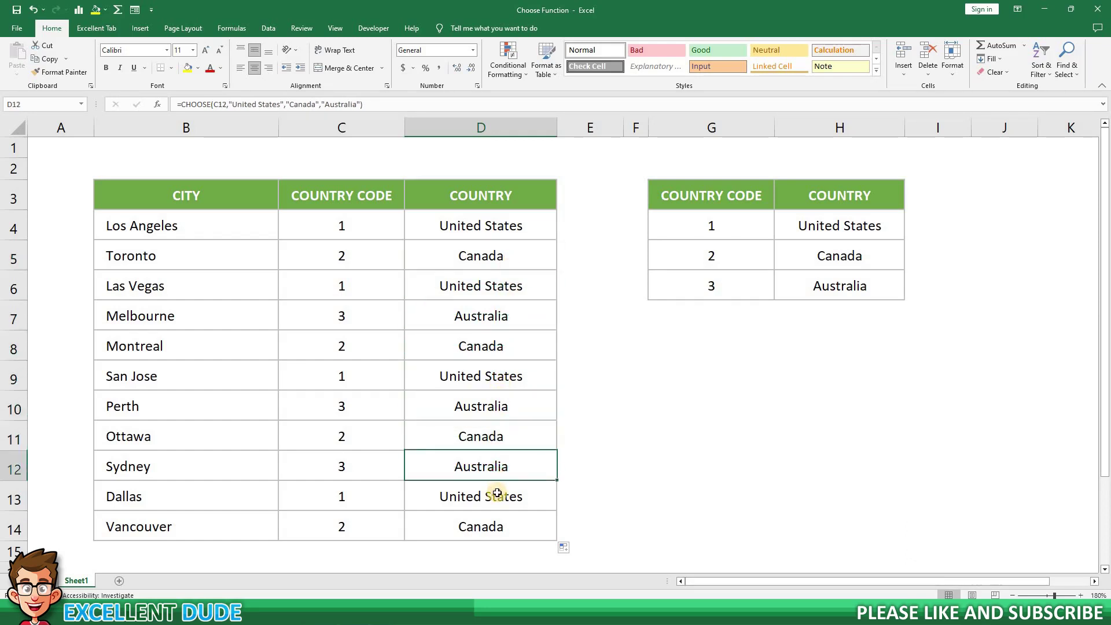
left_click(496, 495)
key("Up")
key("Up")
key("Up")
key("Up")
key("Up")
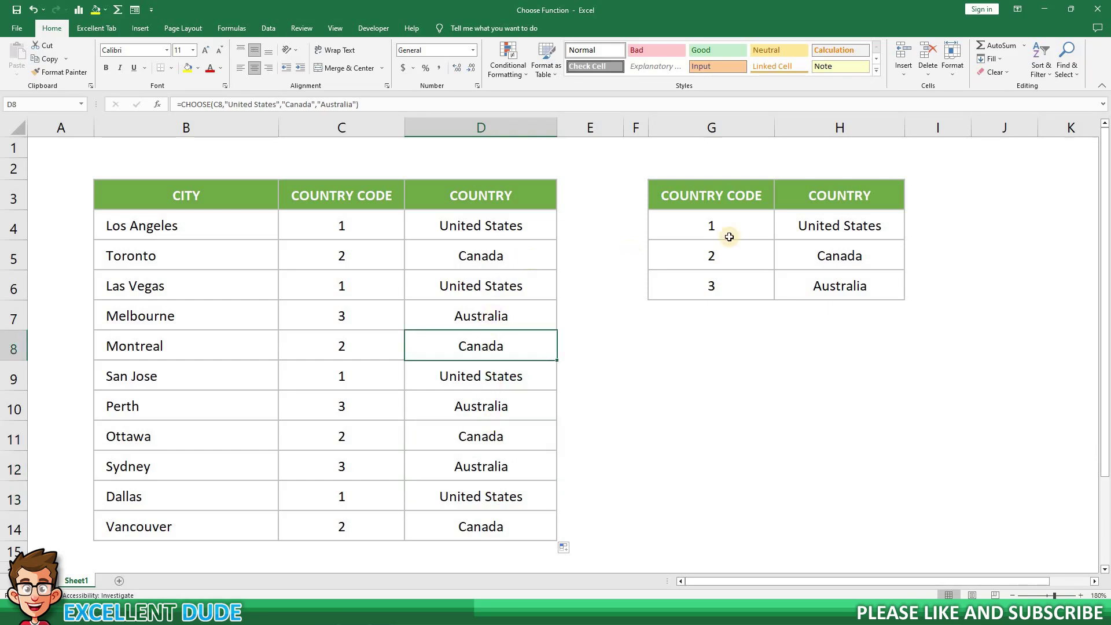
- Select the side table's codes and country names for comparison, then return to D4
left_click(746, 229)
left_click_drag(746, 229, 822, 269)
left_click(732, 313)
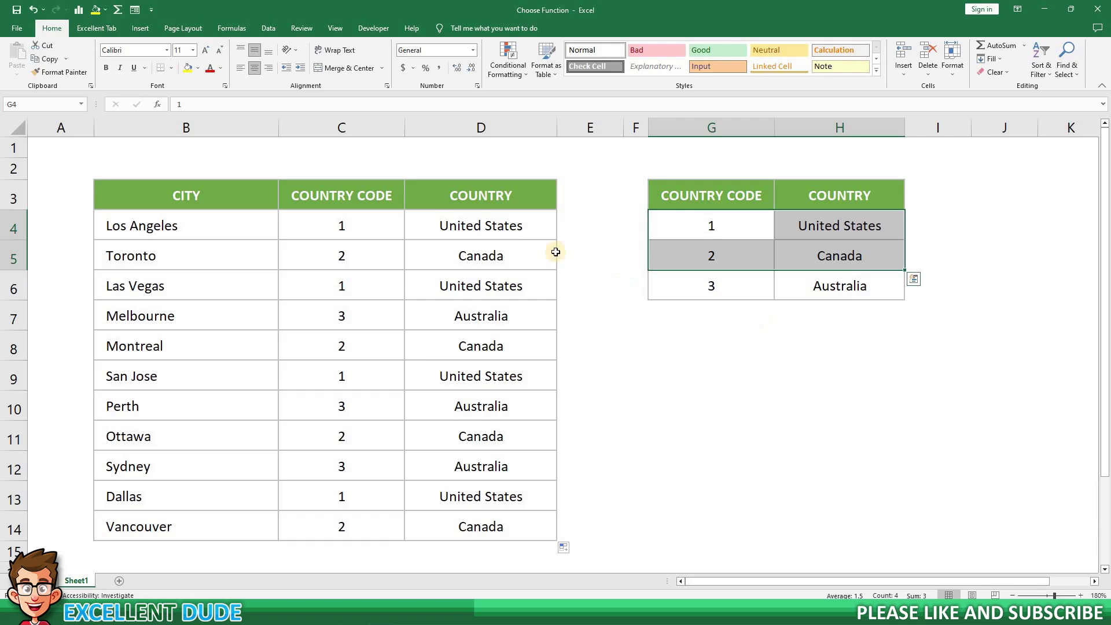
left_click(495, 229)
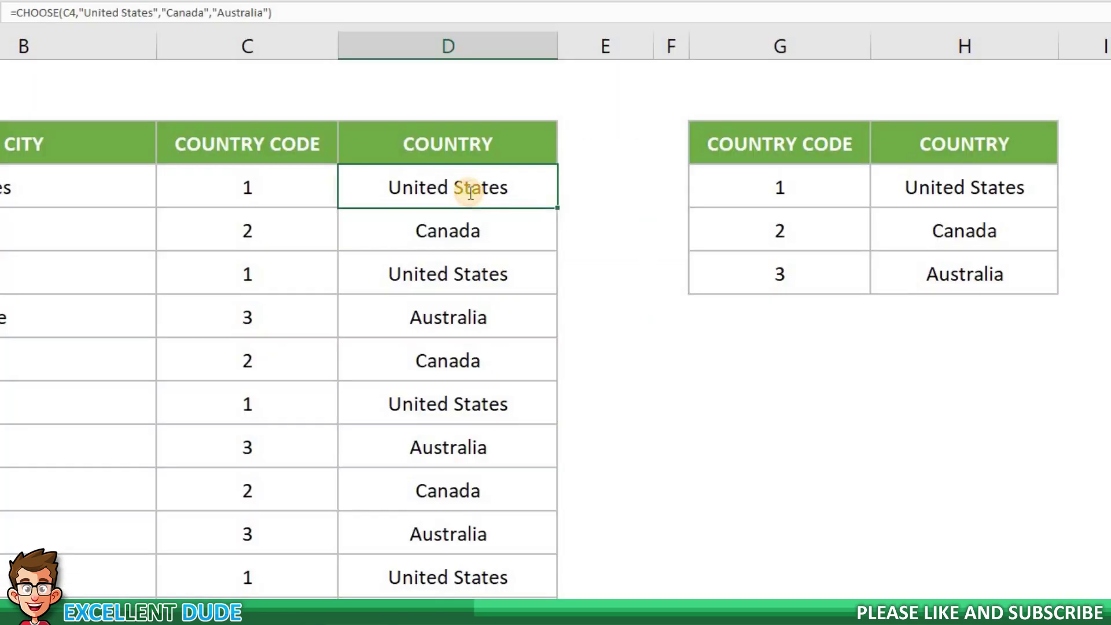
- Replace the quoted country names in D4's formula with references to H4, H5 and H6
double_click(496, 229)
left_click_drag(326, 187, 646, 189)
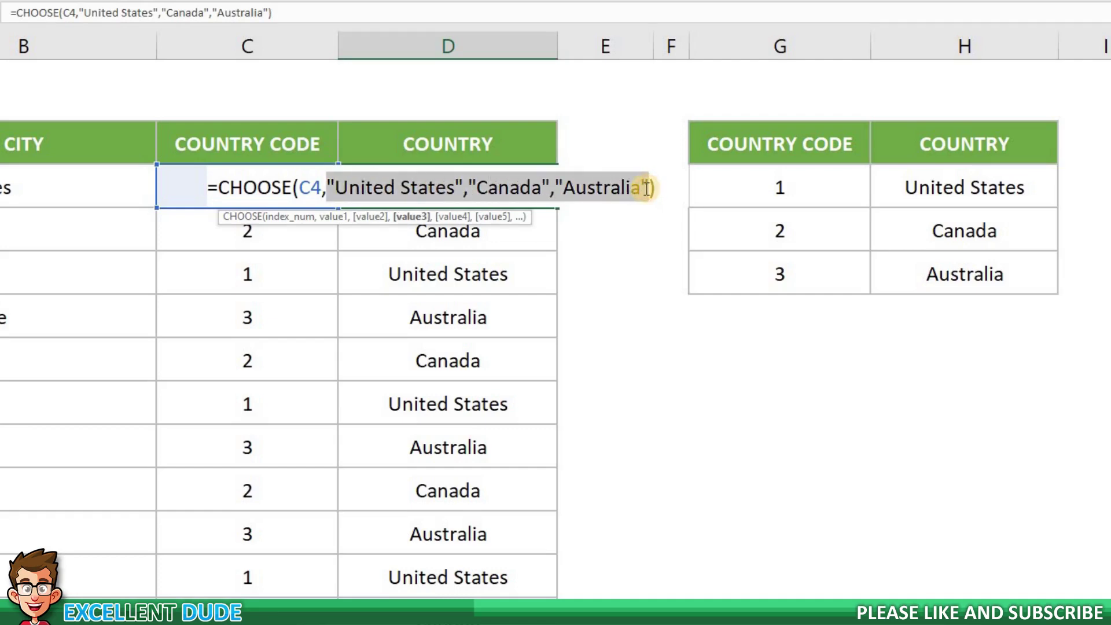
key("Delete")
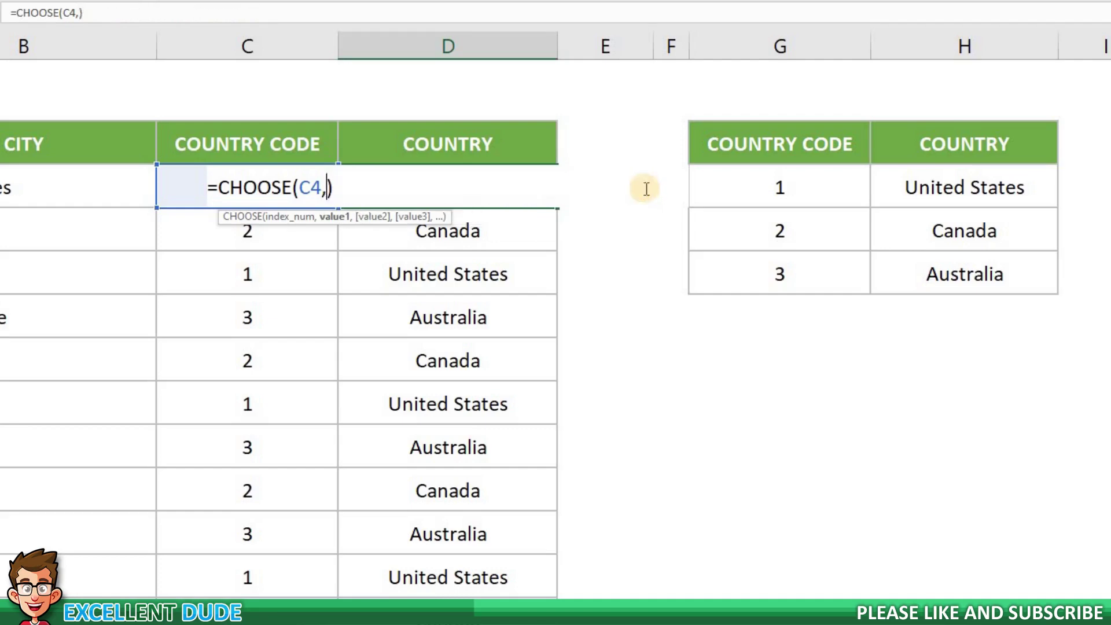
left_click(919, 194)
left_click(921, 226, "ctrl")
left_click(921, 269, "ctrl")
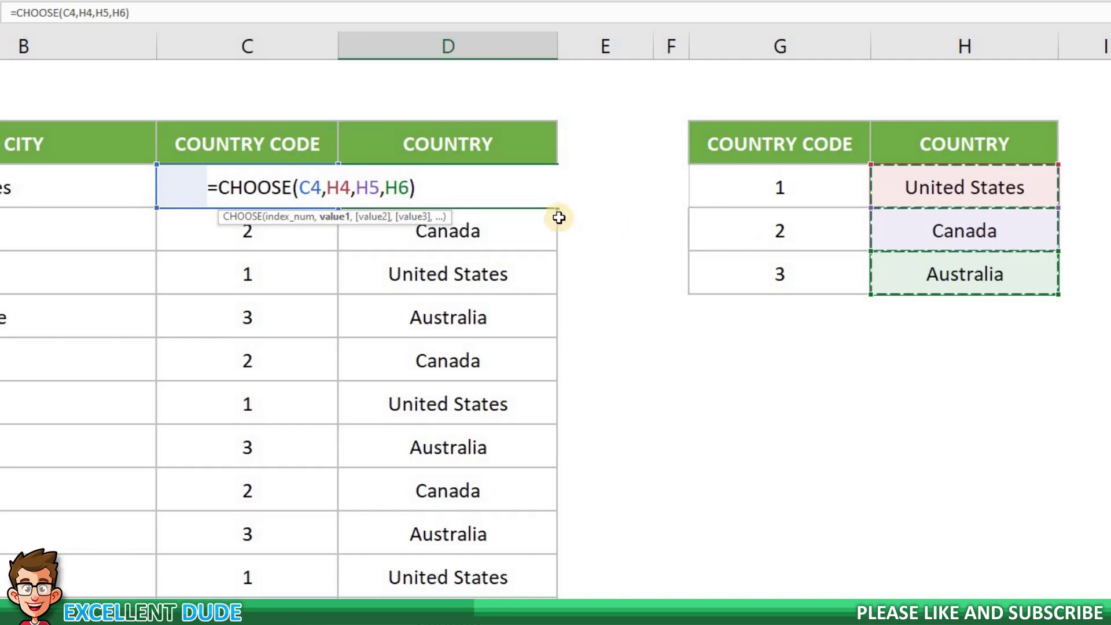
- Make the three references absolute and commit =CHOOSE(C4,$H$4,$H$5,$H$6)
left_click(340, 188)
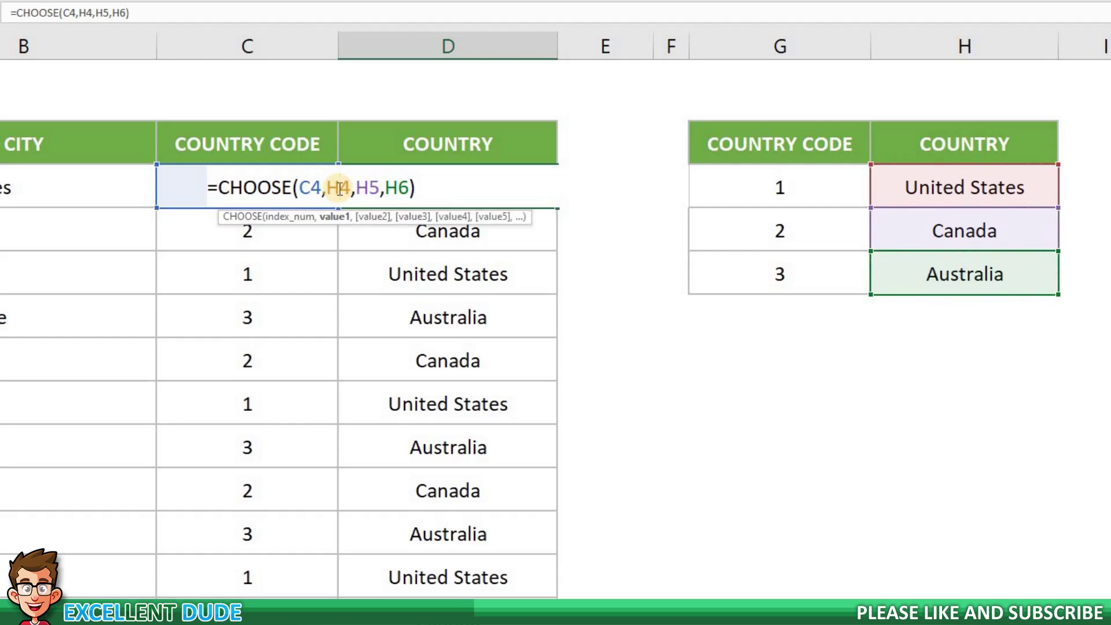
key("F4")
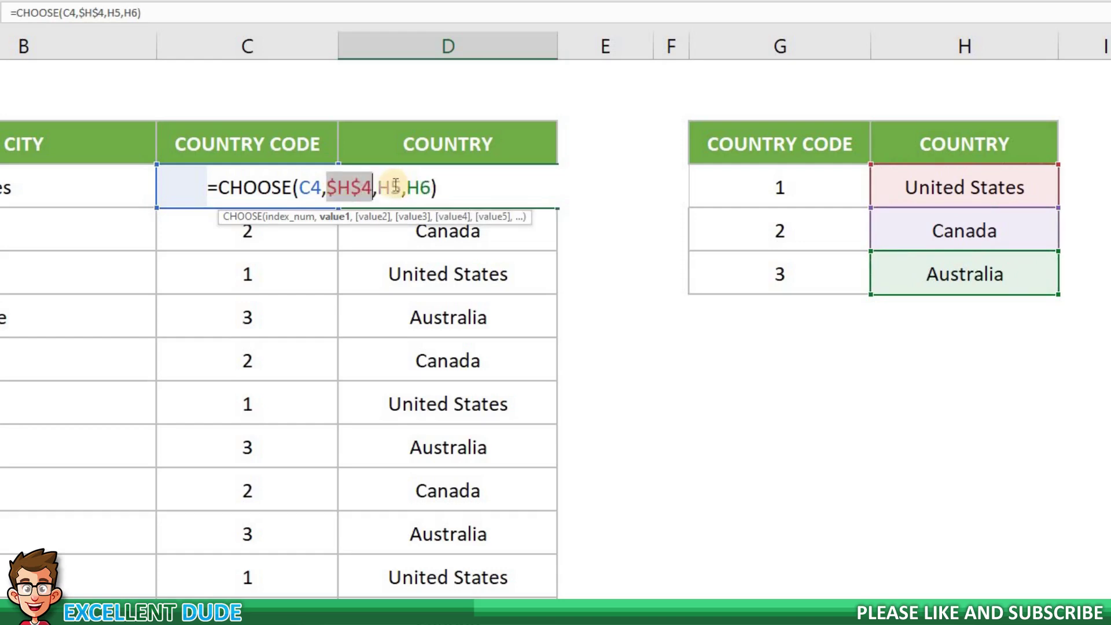
left_click(392, 187)
key("F4")
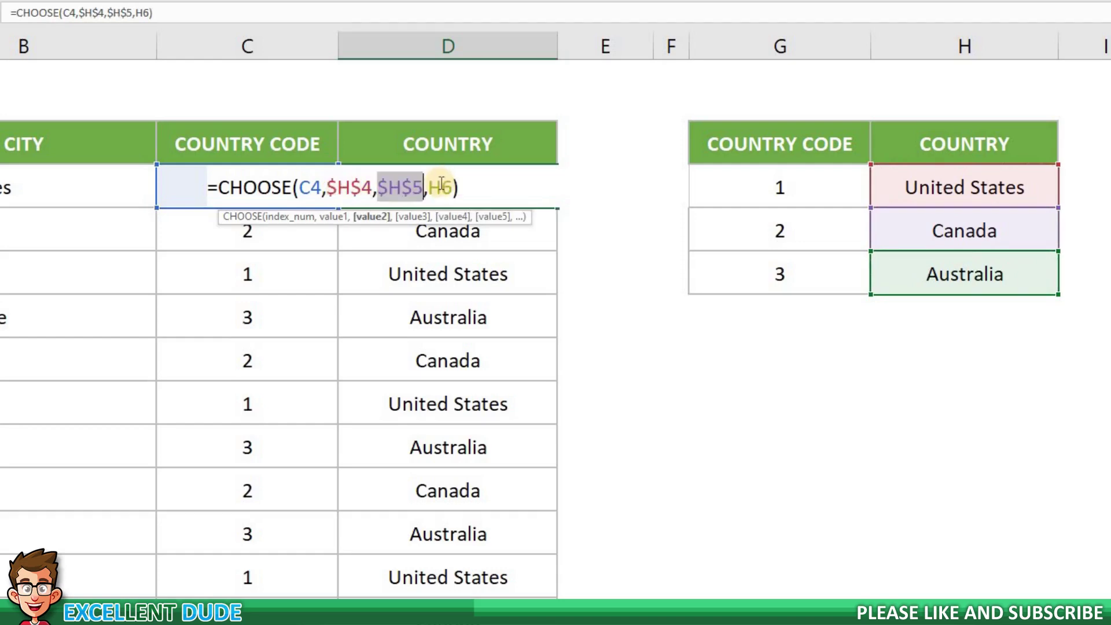
key("Right")
key("Right")
key("F4")
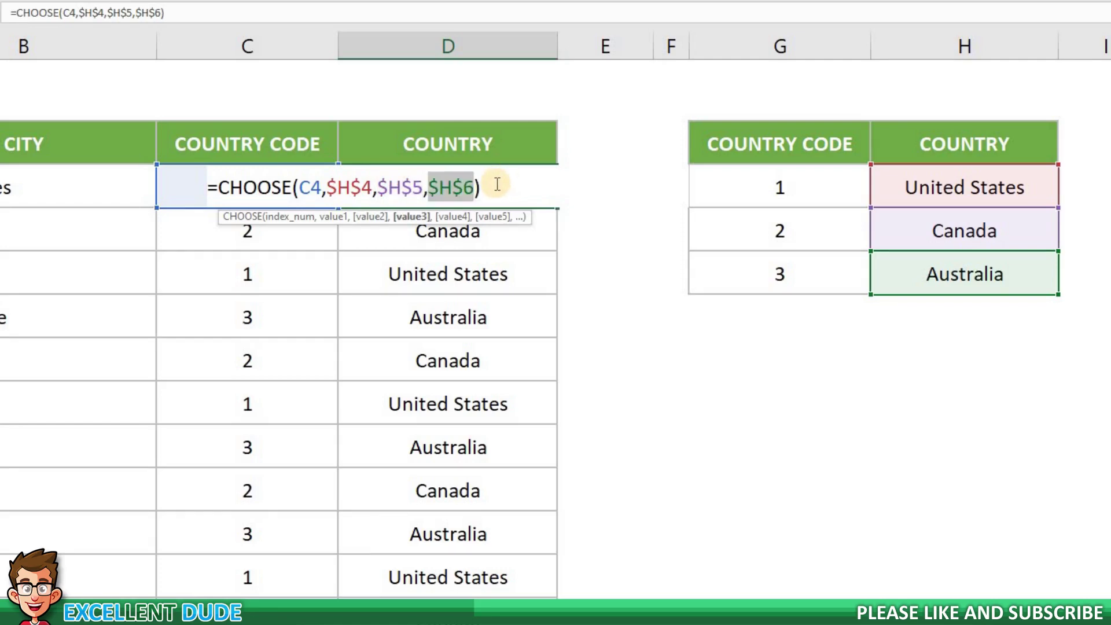
key("Right")
key("Right")
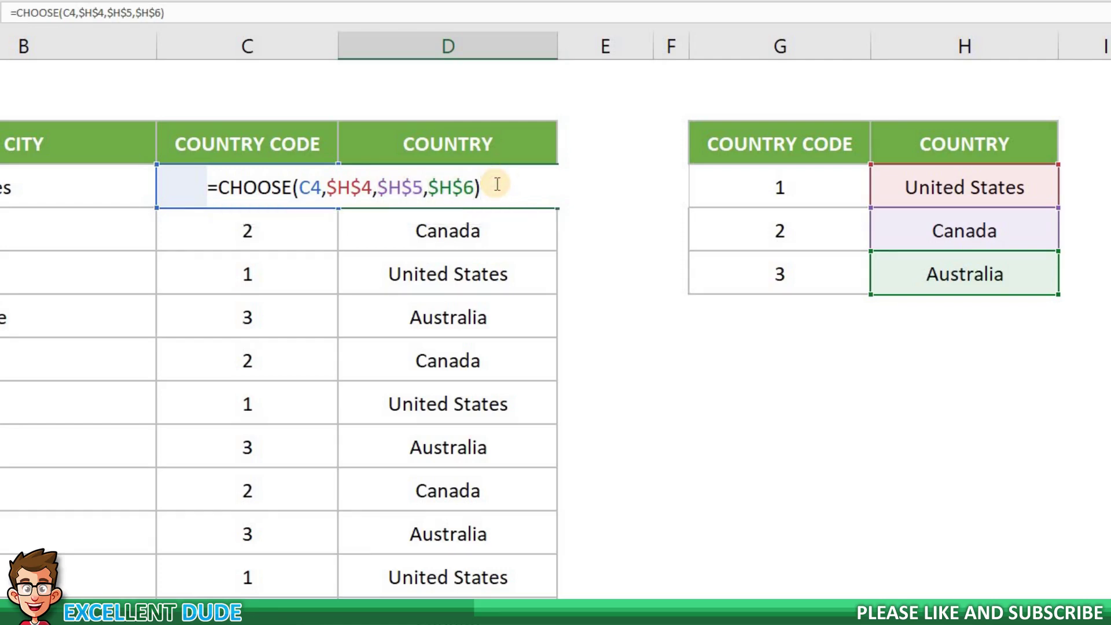
key("Return")
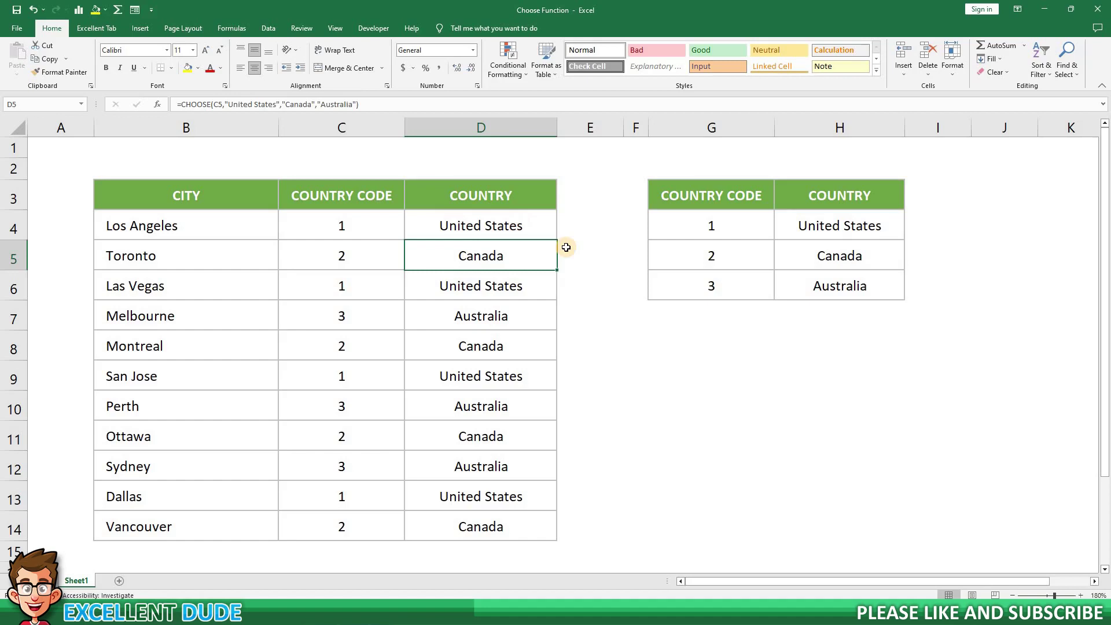
- Fill the updated CHOOSE formula from D4 down to D14 and deselect the range
key("Up")
double_click(557, 239)
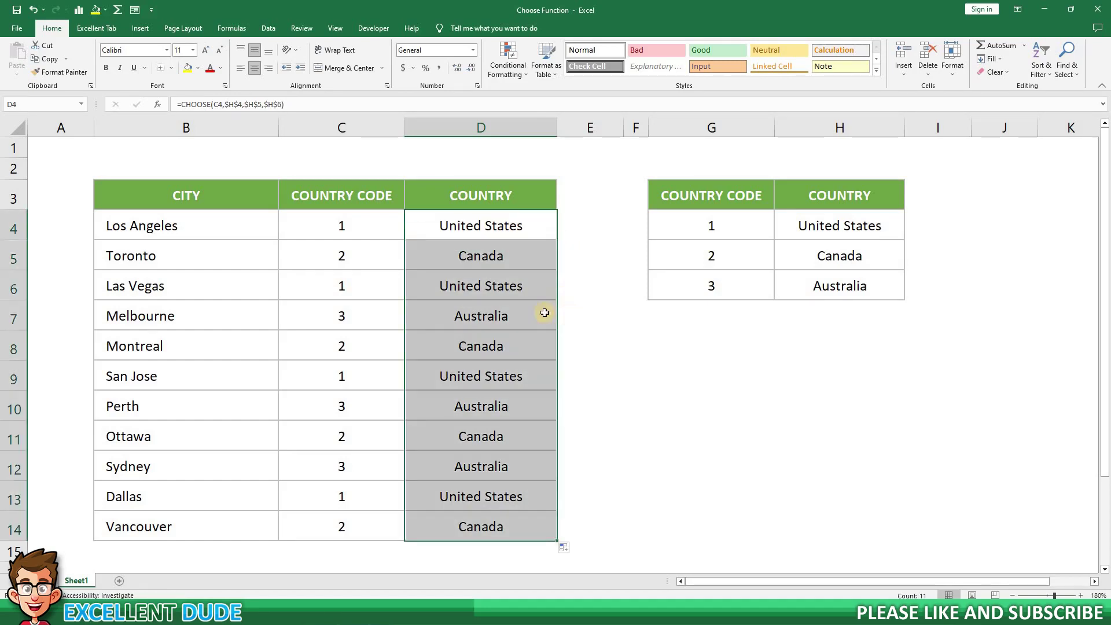
left_click(560, 314)
key("Left")
left_click(618, 349)
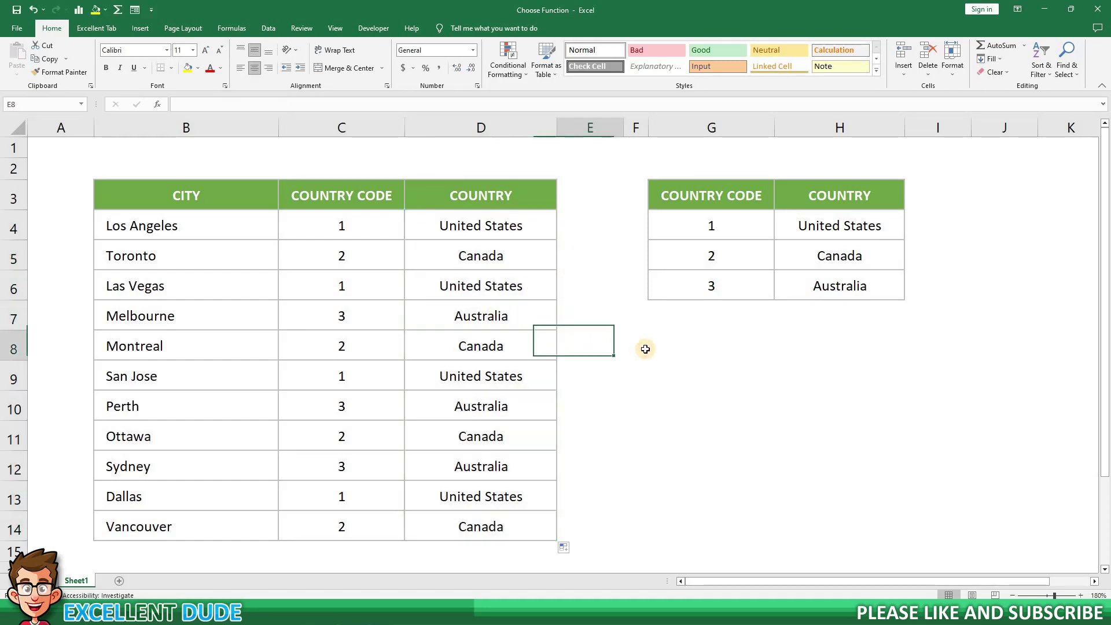
left_click(658, 341)
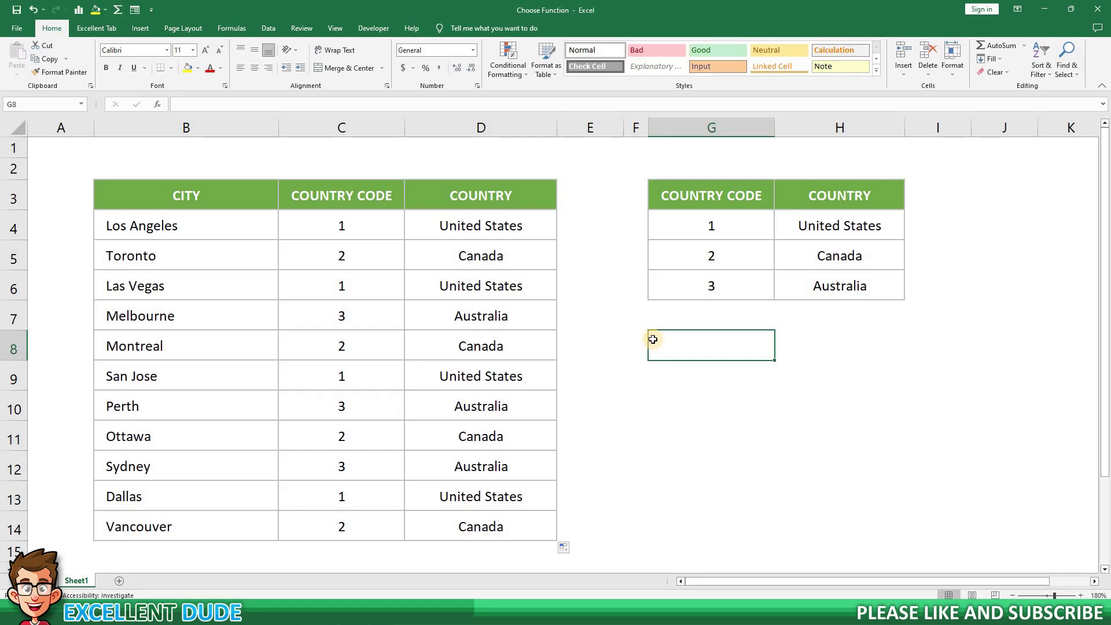